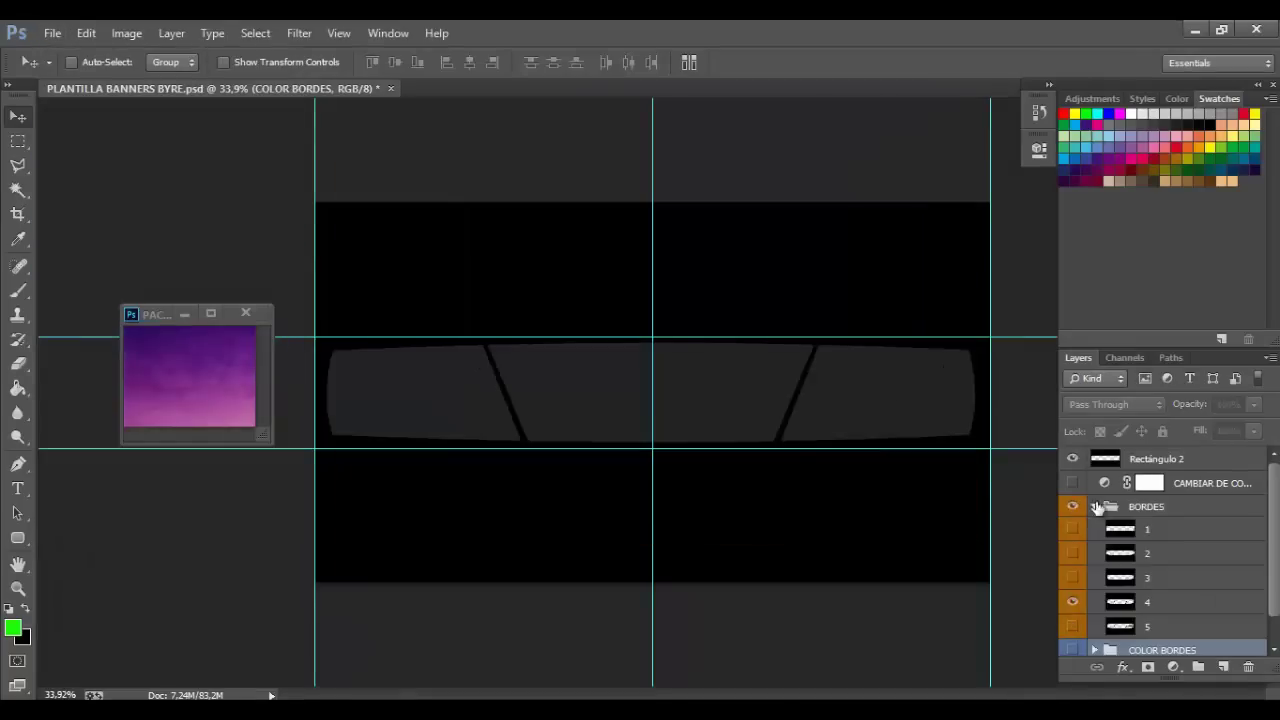
Collapse the BORDES group and place the maxresdefault image into the banner
click(1094, 506)
click(52, 33)
click(120, 346)
click(615, 388)
scroll(615, 388, down, 5)
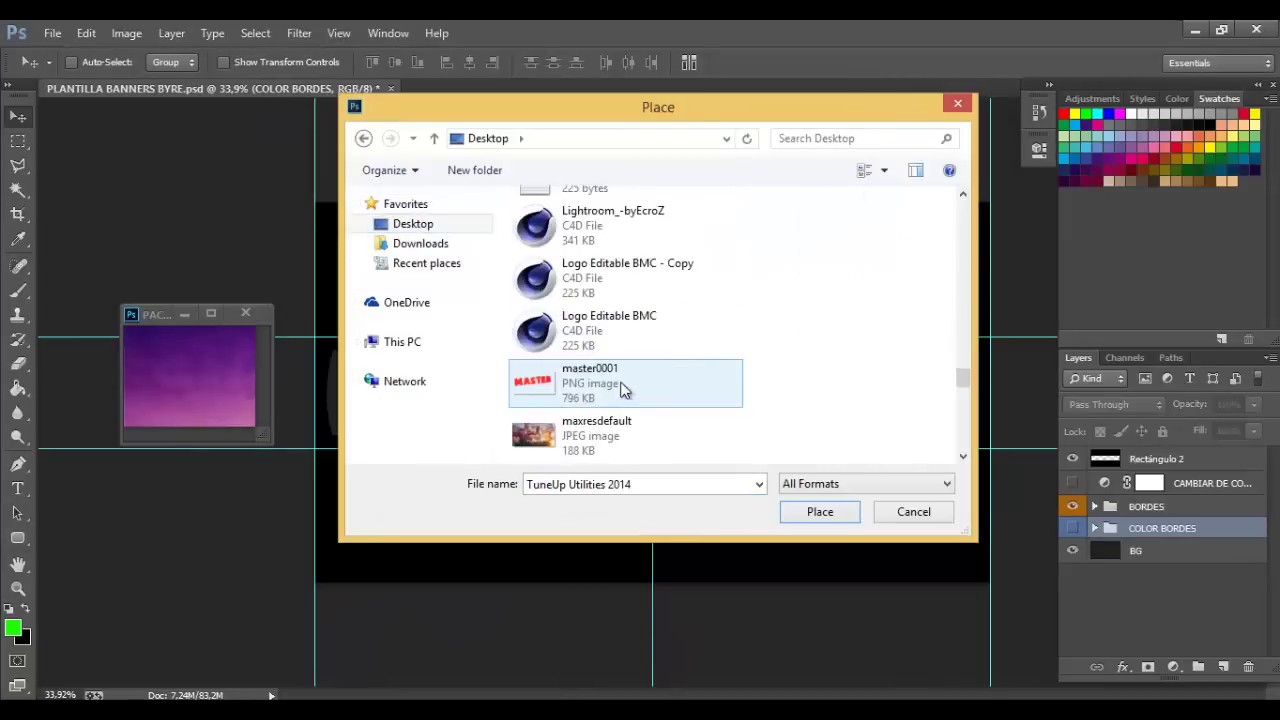
double_click(623, 380)
Scale maxresdefault into the leftmost slanted panel and erase the overflow beyond its edge
drag(517, 300, 517, 337)
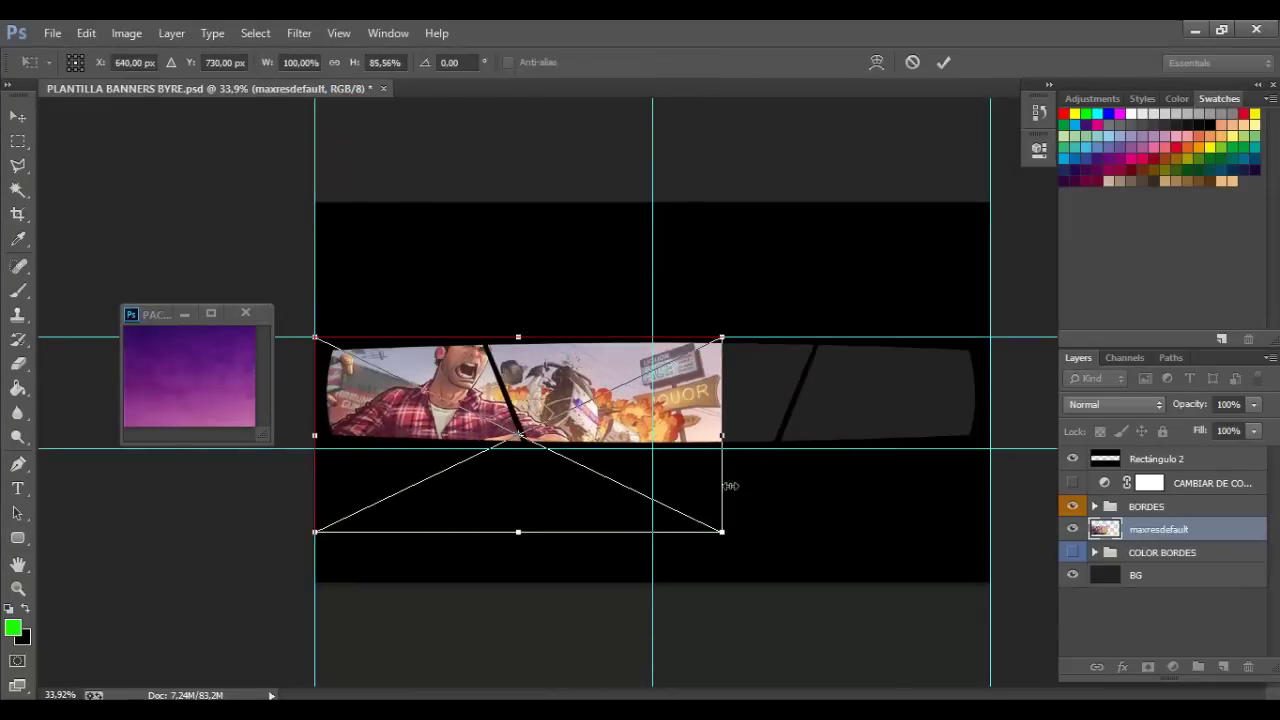
drag(722, 531, 548, 438)
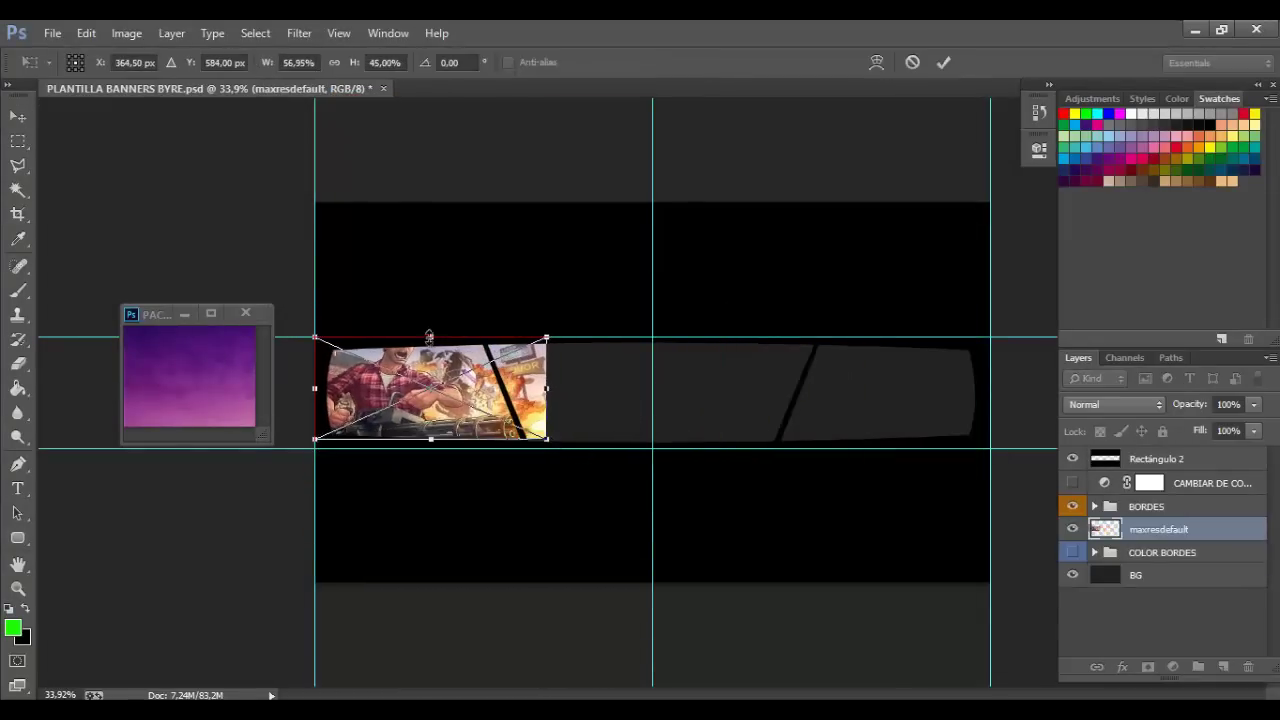
drag(427, 337, 427, 345)
key(l)
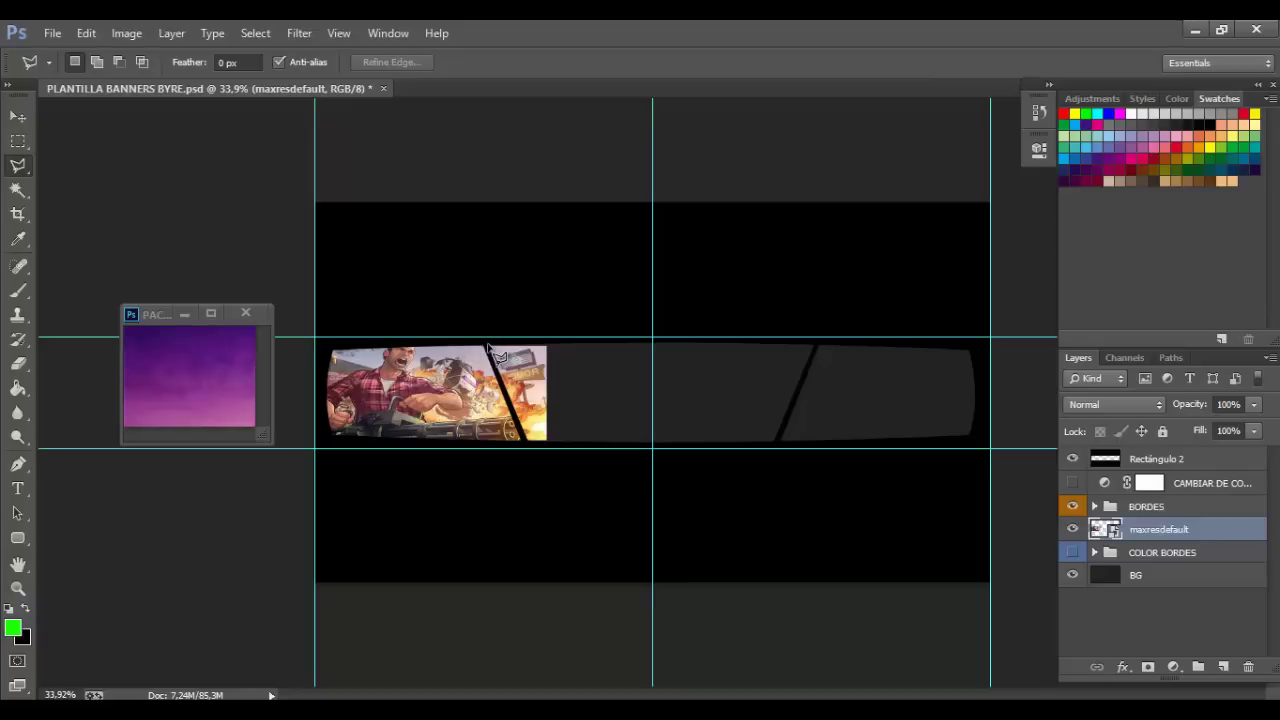
click(85, 371)
key(Return)
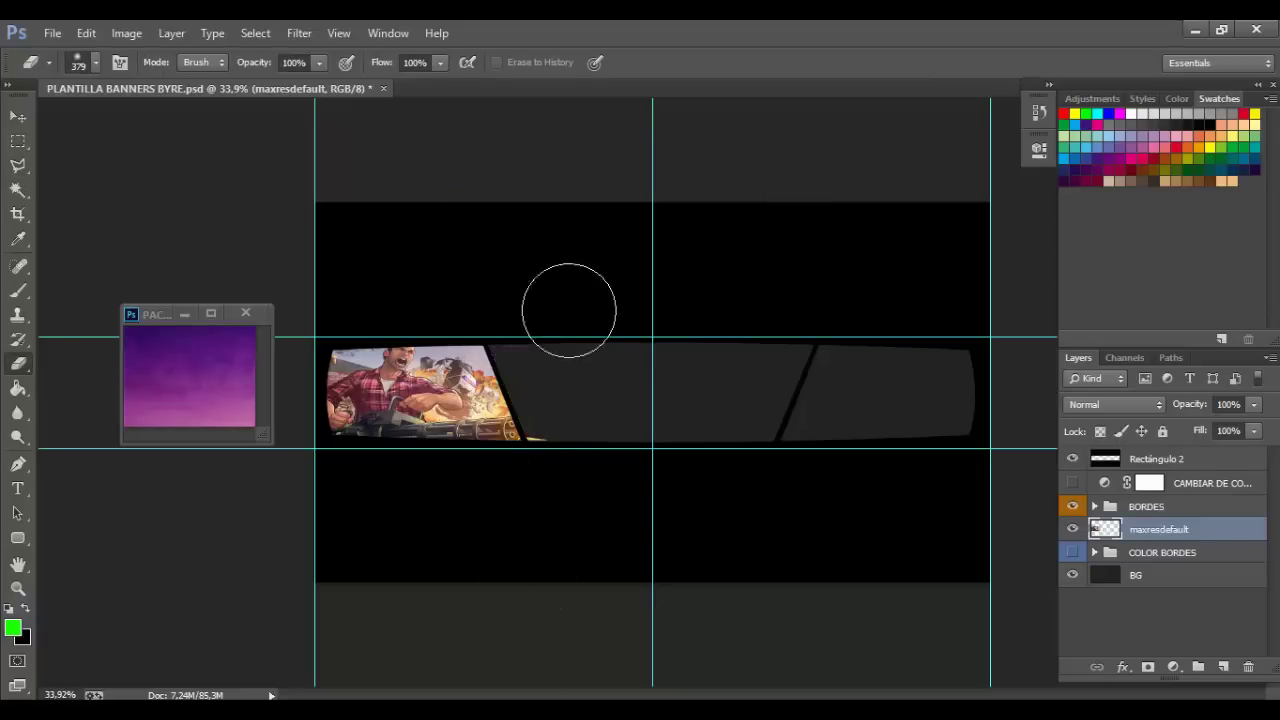
click(52, 33)
click(57, 337)
Place and commit the PackShaders (7) screenshot from the Shaders Screenshoy Pack folder
text(Shaders)
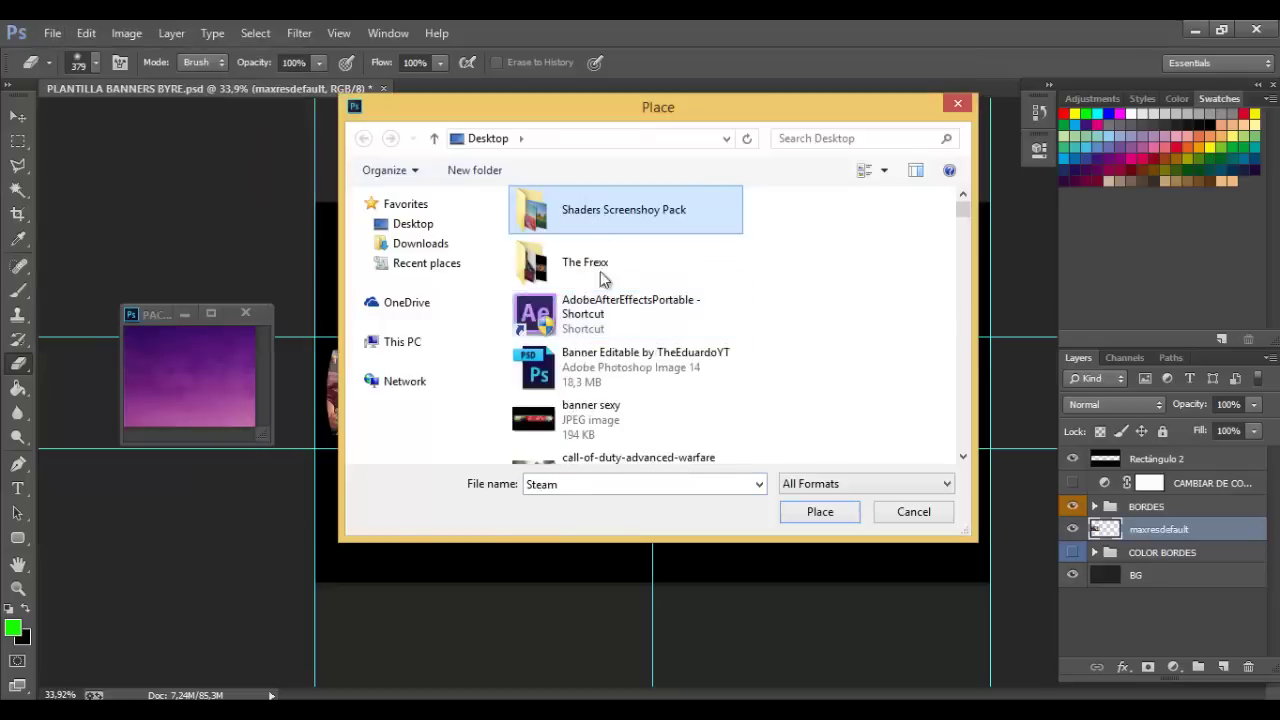
double_click(623, 206)
click(780, 375)
scroll(766, 441, down, 2)
click(557, 225)
key(Return)
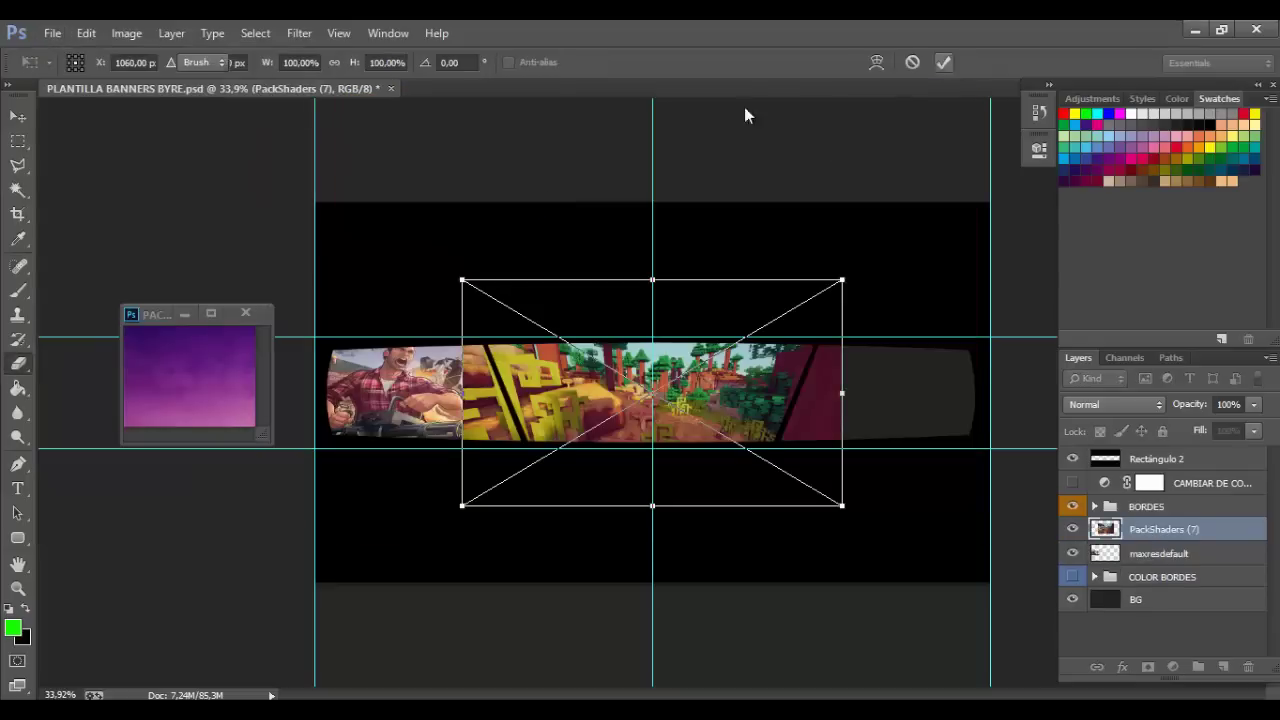
key(Return)
Lasso and erase the screenshot's overflow beyond the middle panels' slanted edges
key(l)
double_click(490, 354)
key(Return)
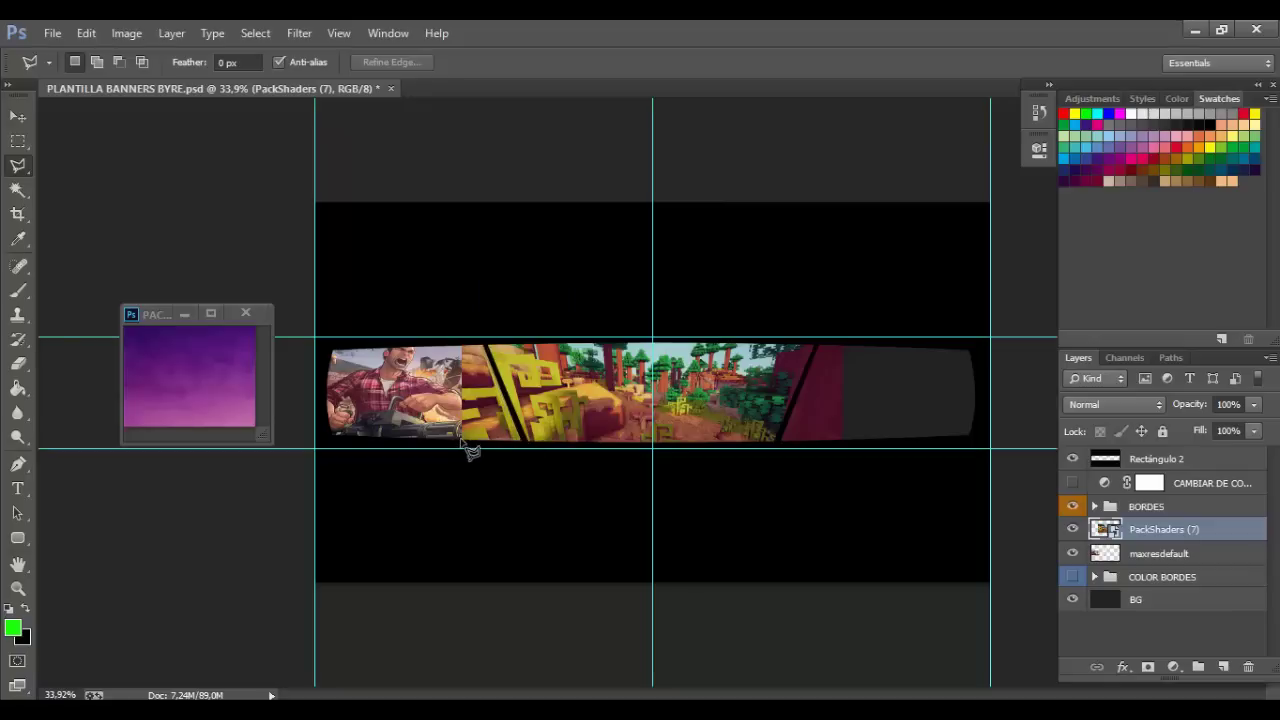
click(16, 366)
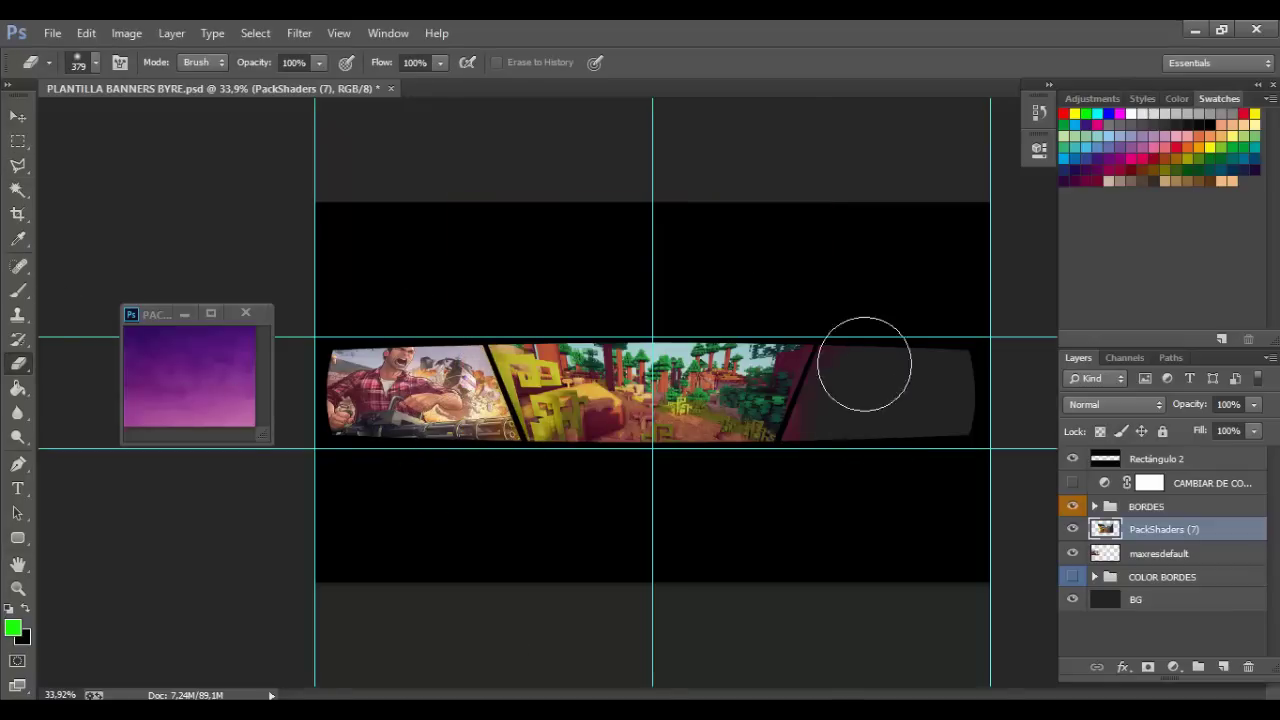
click(52, 33)
click(80, 386)
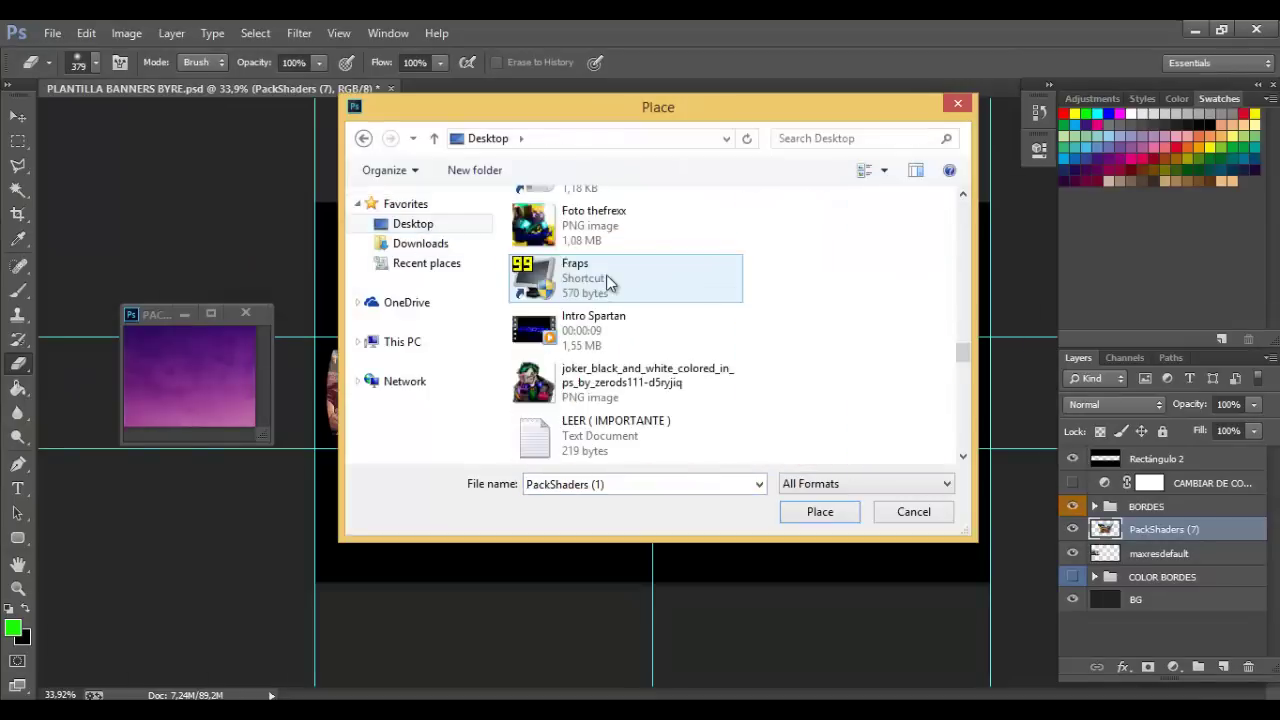
Fit the call-of-duty-advanced-warfare image into the rightmost panel, rasterize it, and erase the overflow
double_click(543, 277)
key(Escape)
drag(687, 392, 903, 394)
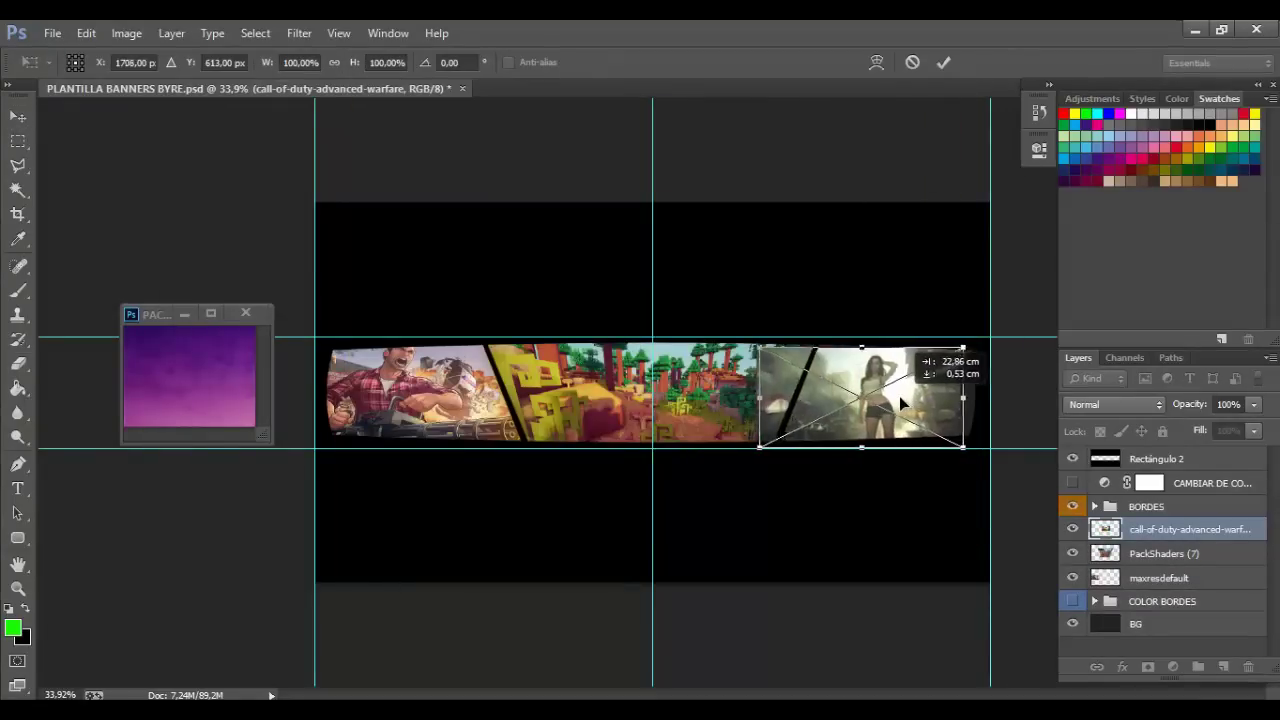
drag(766, 346, 760, 338)
drag(966, 344, 984, 339)
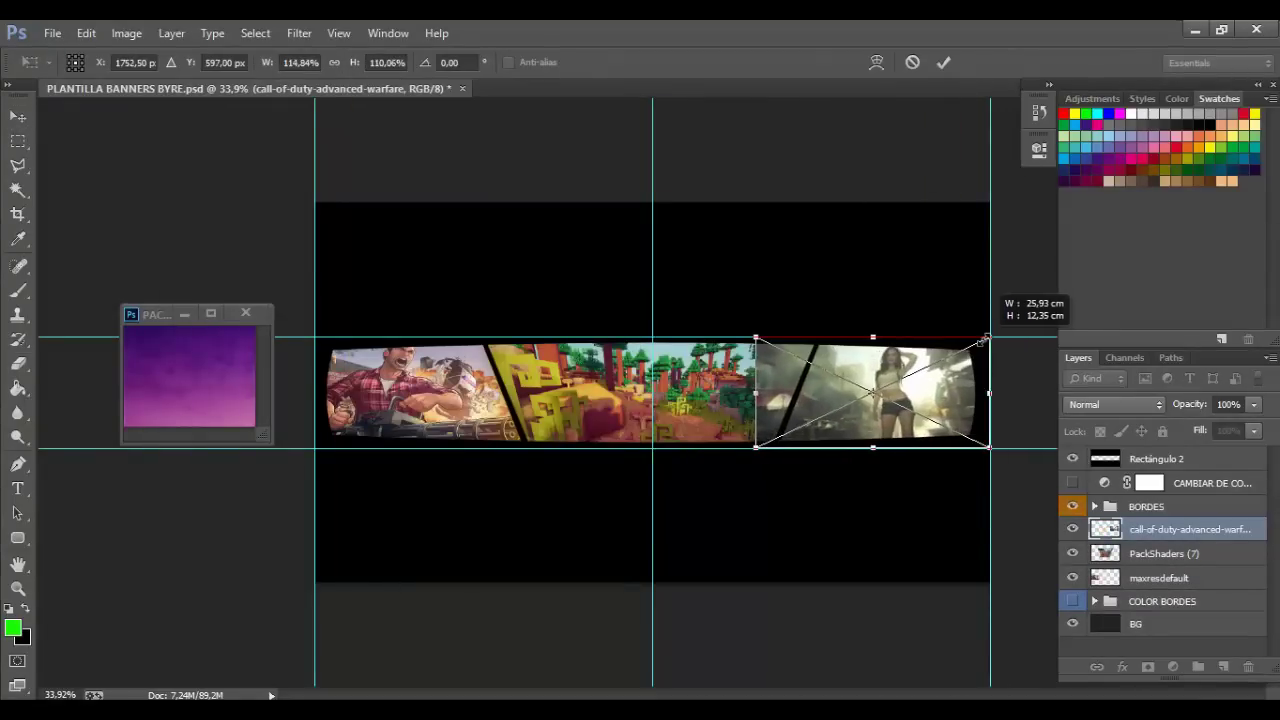
click(943, 62)
click(760, 385)
click(580, 297)
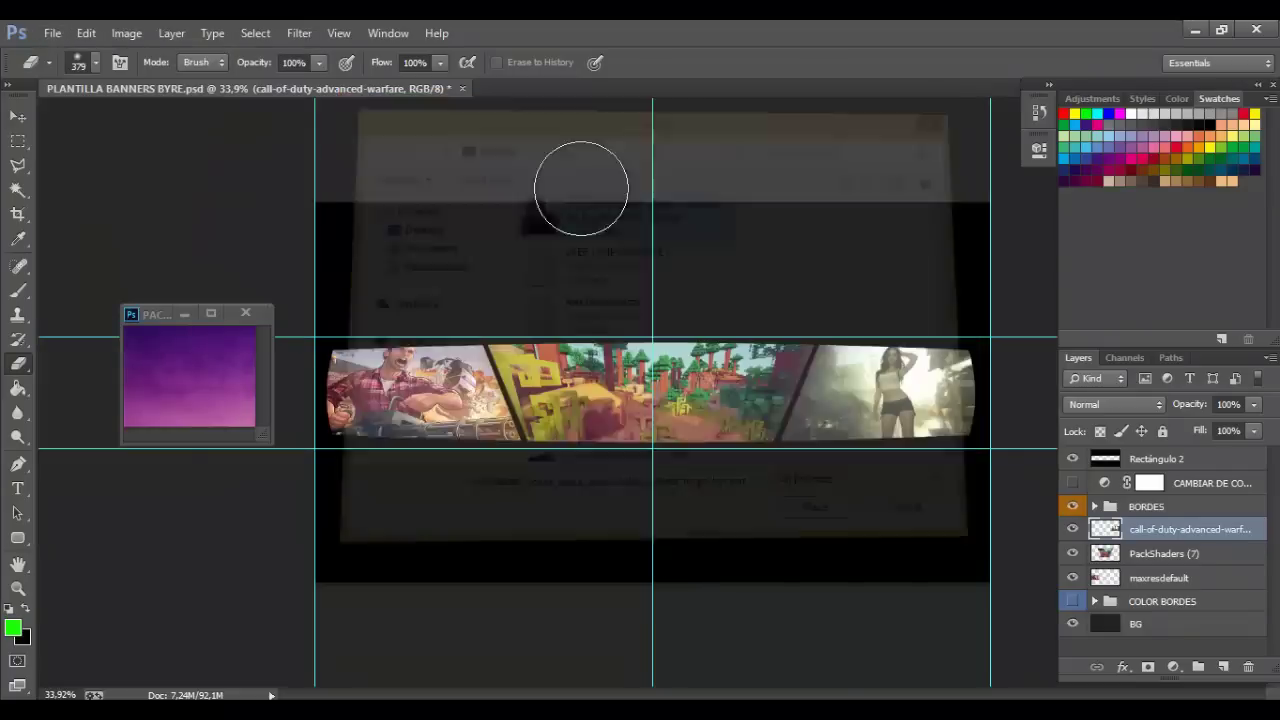
Scale the Joker image down into the centre of the banner
drag(543, 524, 593, 447)
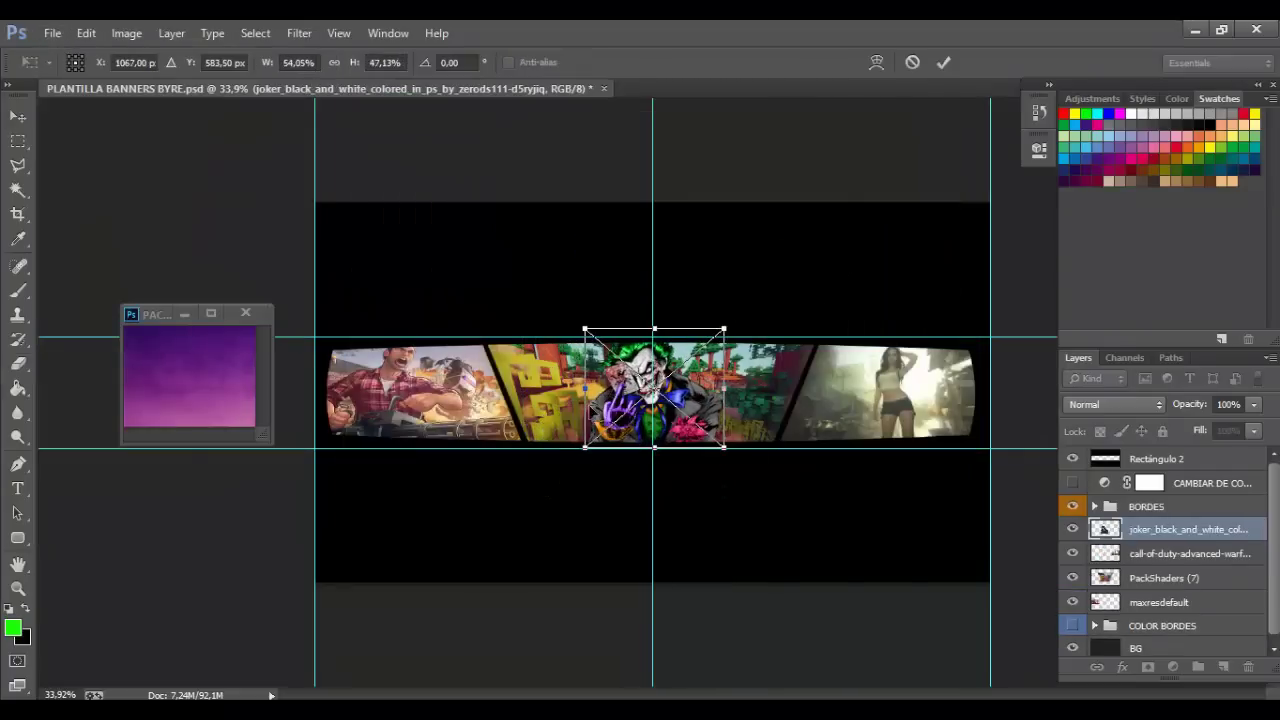
drag(593, 330, 591, 332)
click(943, 62)
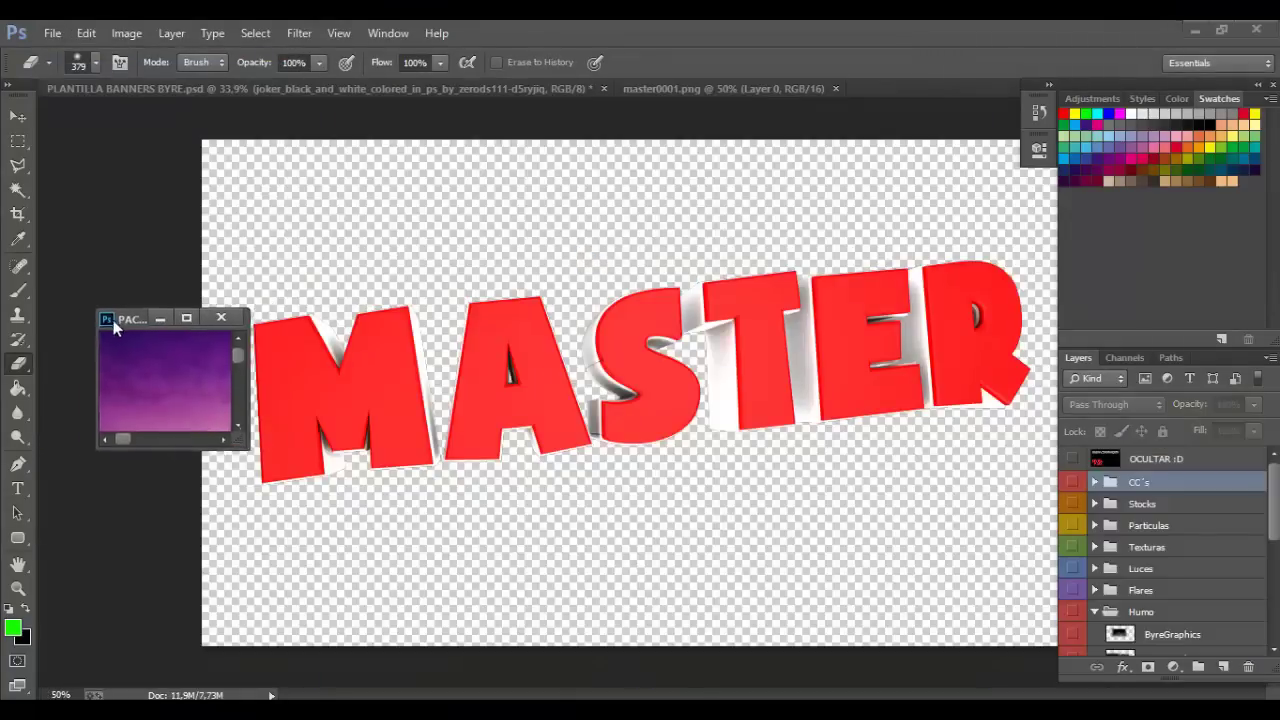
Shift the MASTER logo's hue to green and drag it into the banner
click(126, 33)
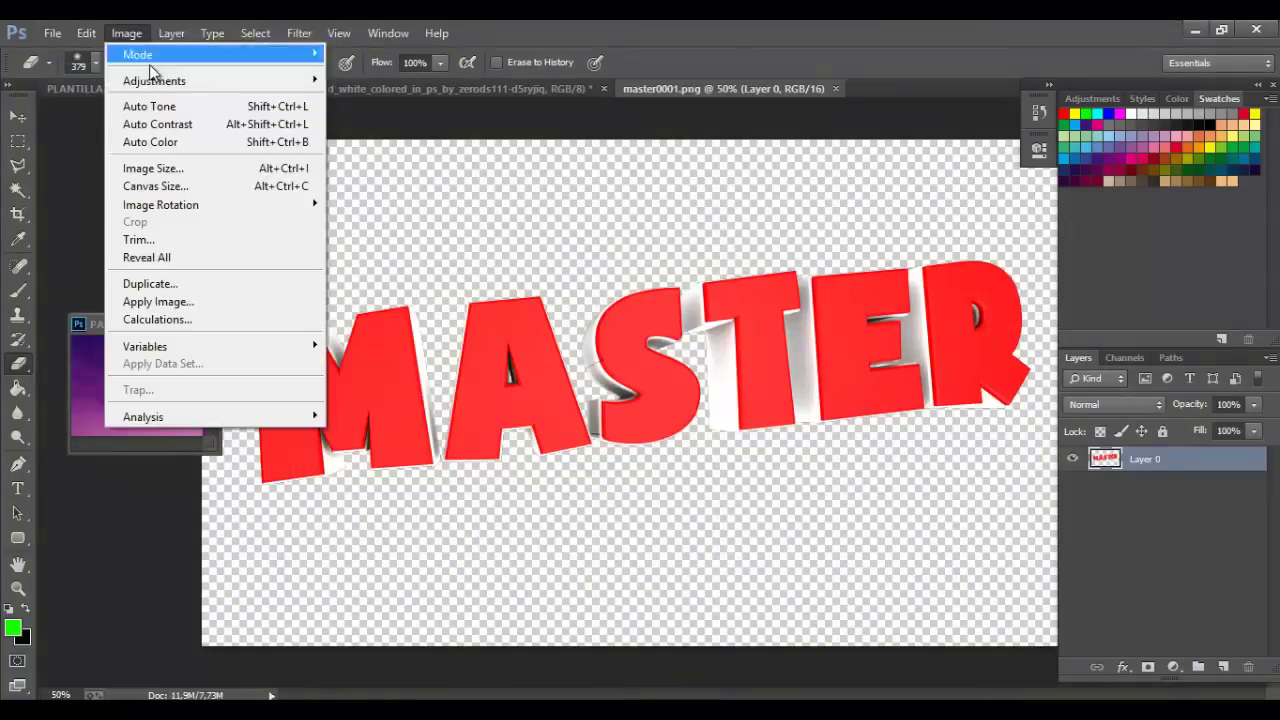
click(420, 178)
drag(1013, 328, 1115, 328)
click(1260, 236)
key(v)
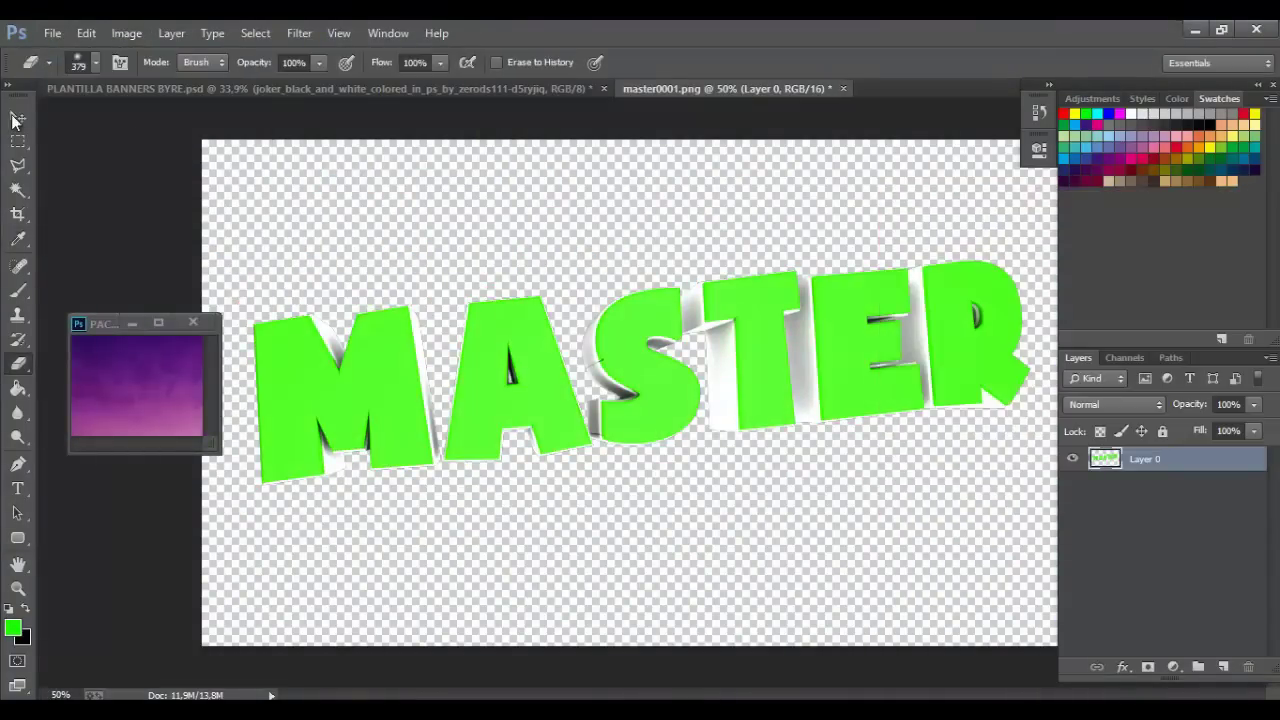
drag(560, 380, 617, 316)
click(606, 304)
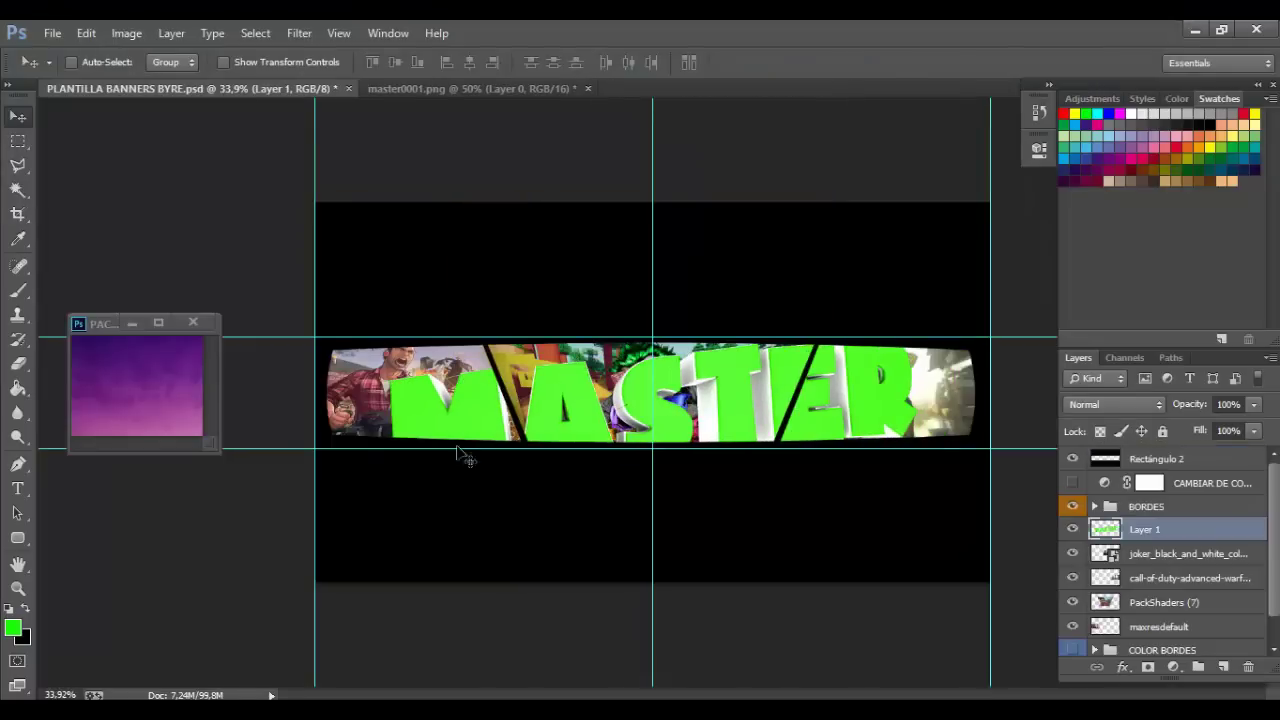
Shrink the MASTER logo and position it across the lower centre
key(ctrl+t)
drag(384, 504, 623, 418)
mouse_move(760, 380)
mouse_down()
mouse_move(640, 420)
mouse_move(731, 393)
mouse_up()
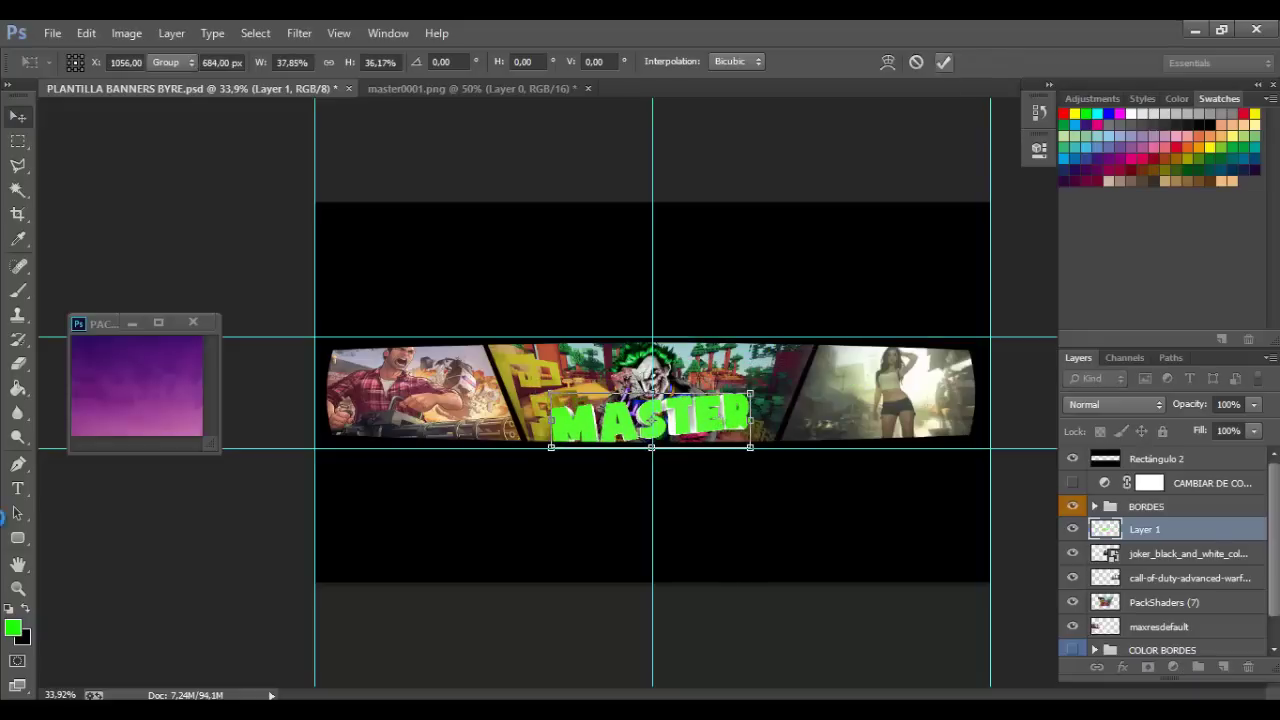
key(Return)
click(1188, 553)
key(z)
drag(623, 419, 660, 419)
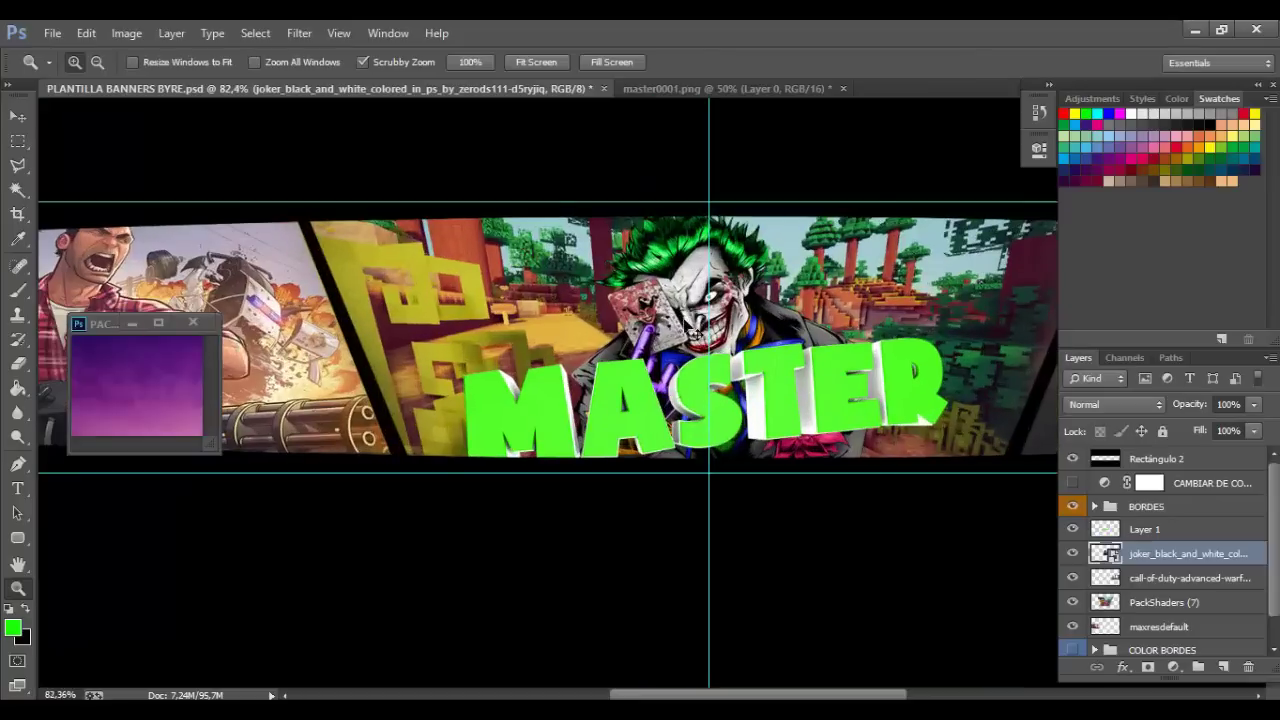
Enlarge the Joker slightly from its top-left corner
key(ctrl+t)
drag(563, 194, 560, 190)
key(Return)
click(1145, 529)
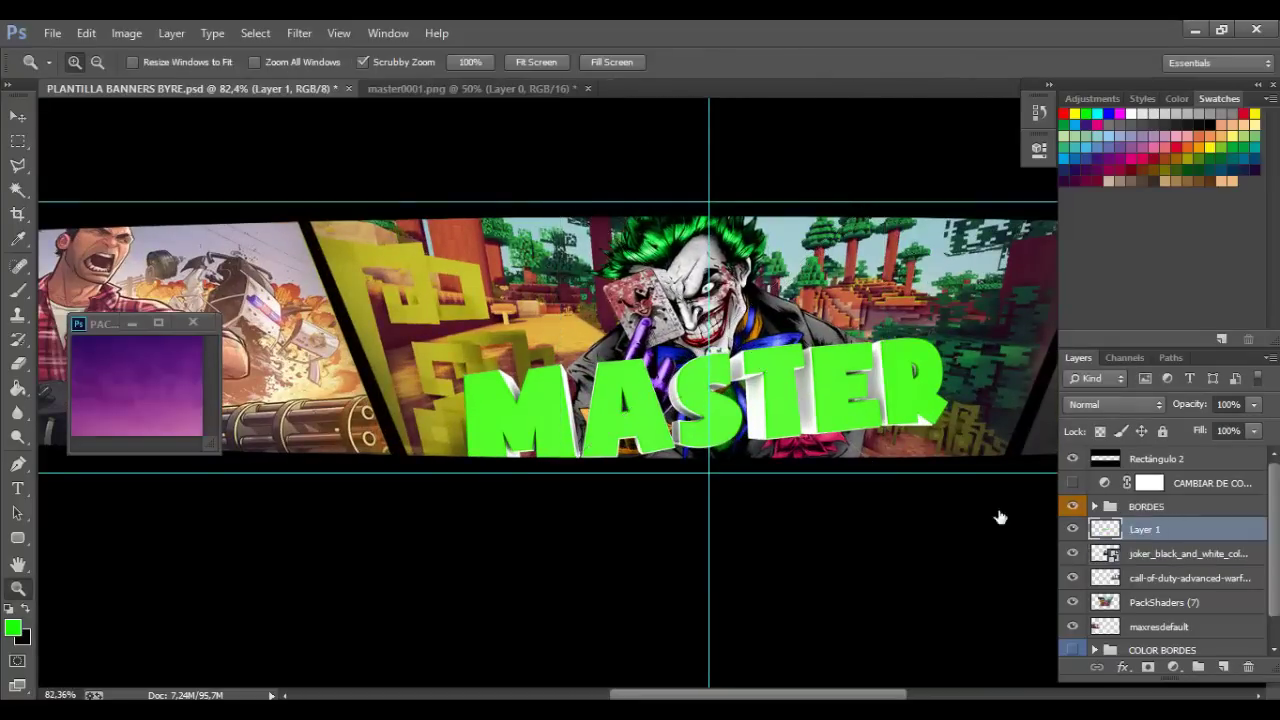
Fine-tune the MASTER logo's size and enlarge the Joker once more
key(ctrl+t)
drag(470, 455, 500, 423)
key(Return)
click(1188, 553)
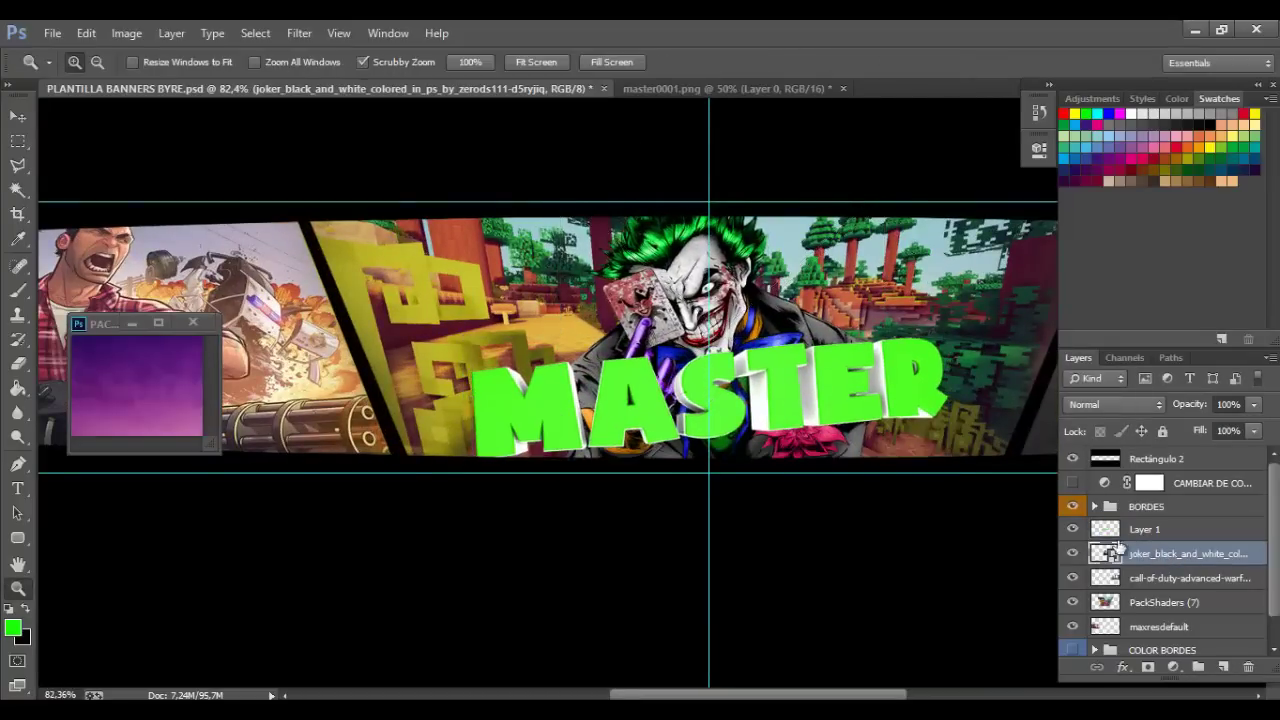
key(ctrl+t)
drag(558, 194, 570, 203)
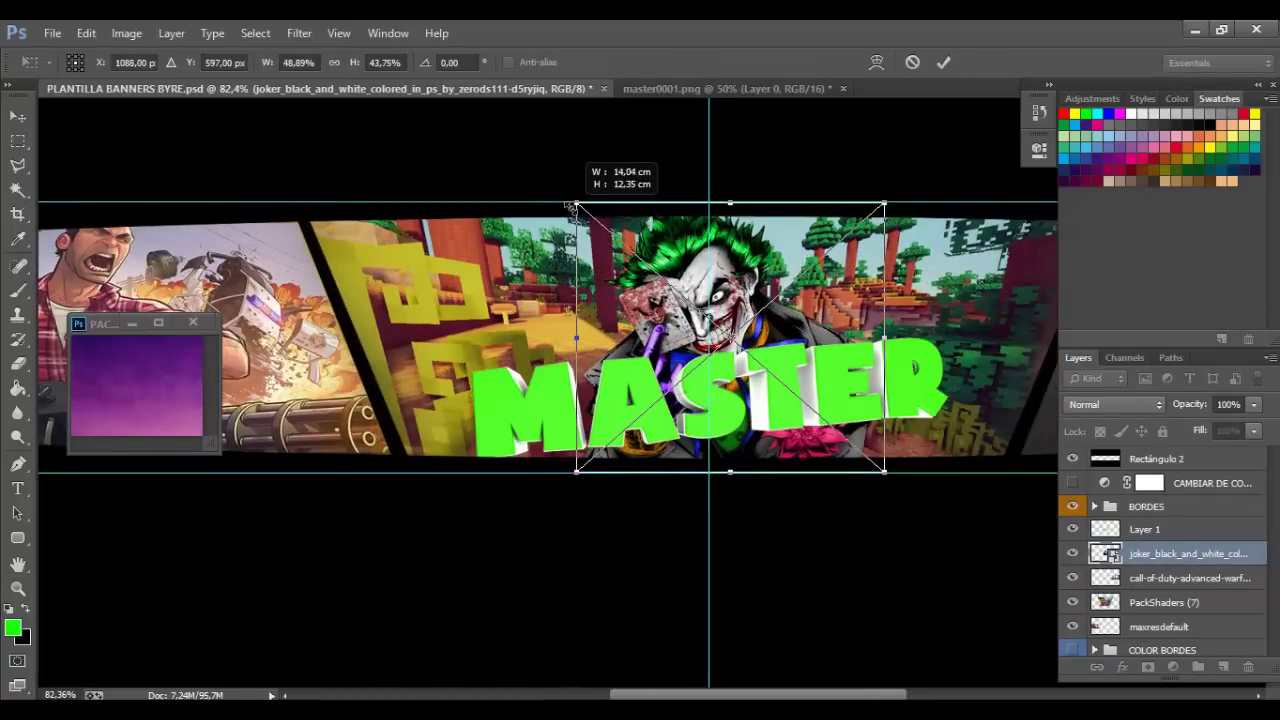
Duplicate the Joker layer and enlarge the lower Joker over the centre panel
key(Return)
right_click(1188, 553)
click(1010, 150)
click(806, 230)
key(ctrl+t)
drag(893, 204, 893, 203)
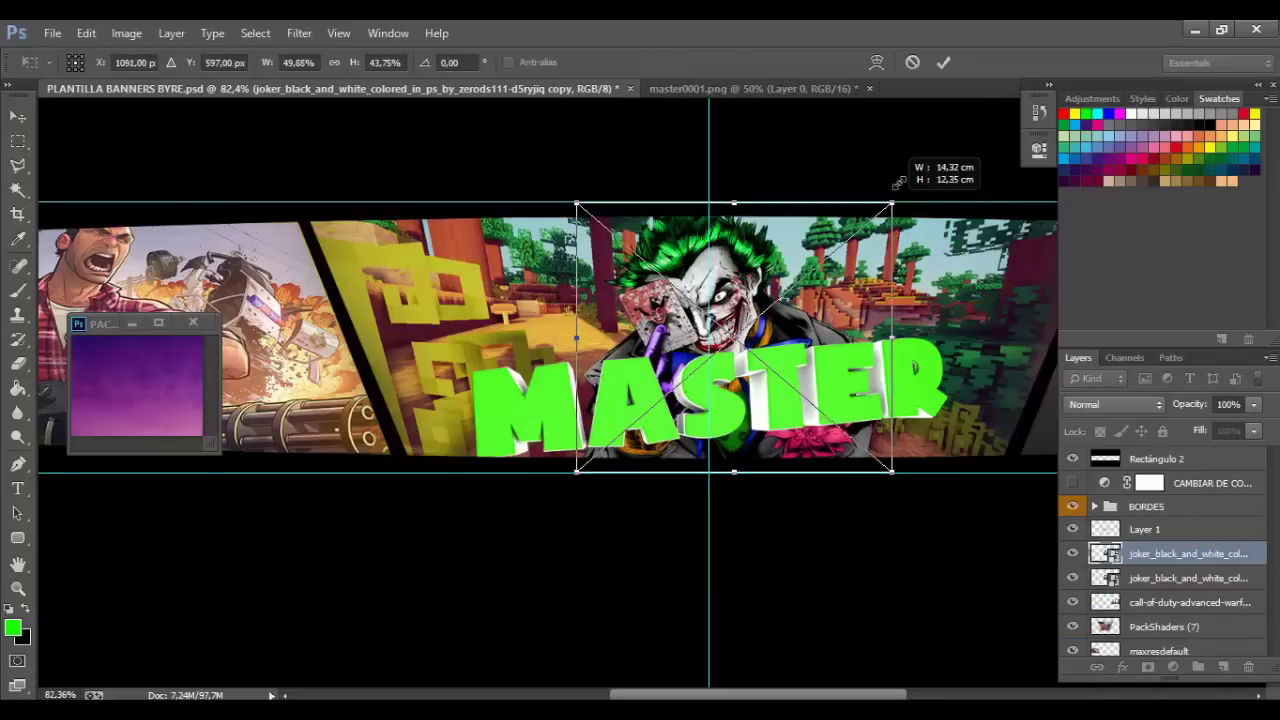
key(Return)
click(1188, 578)
key(ctrl+t)
drag(577, 205, 588, 198)
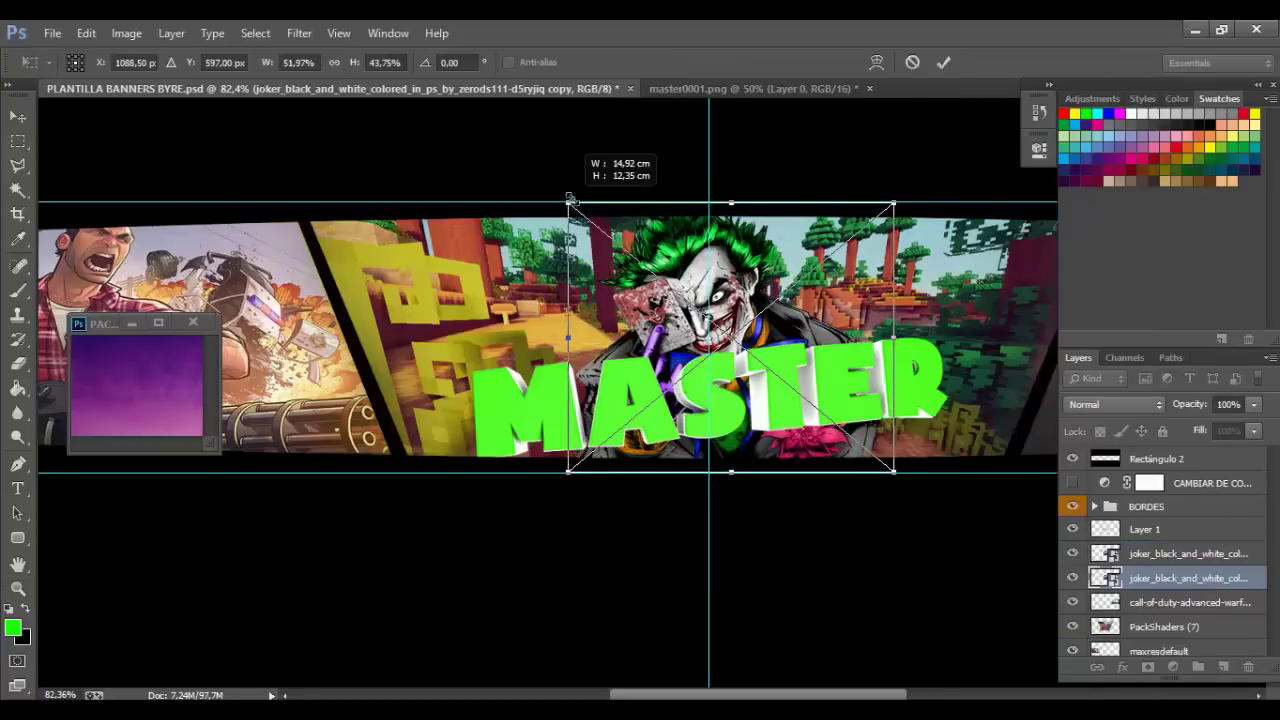
click(943, 62)
Apply a Motion Blur filter to the enlarged Joker
click(299, 33)
click(343, 243)
click(595, 440)
click(1178, 142)
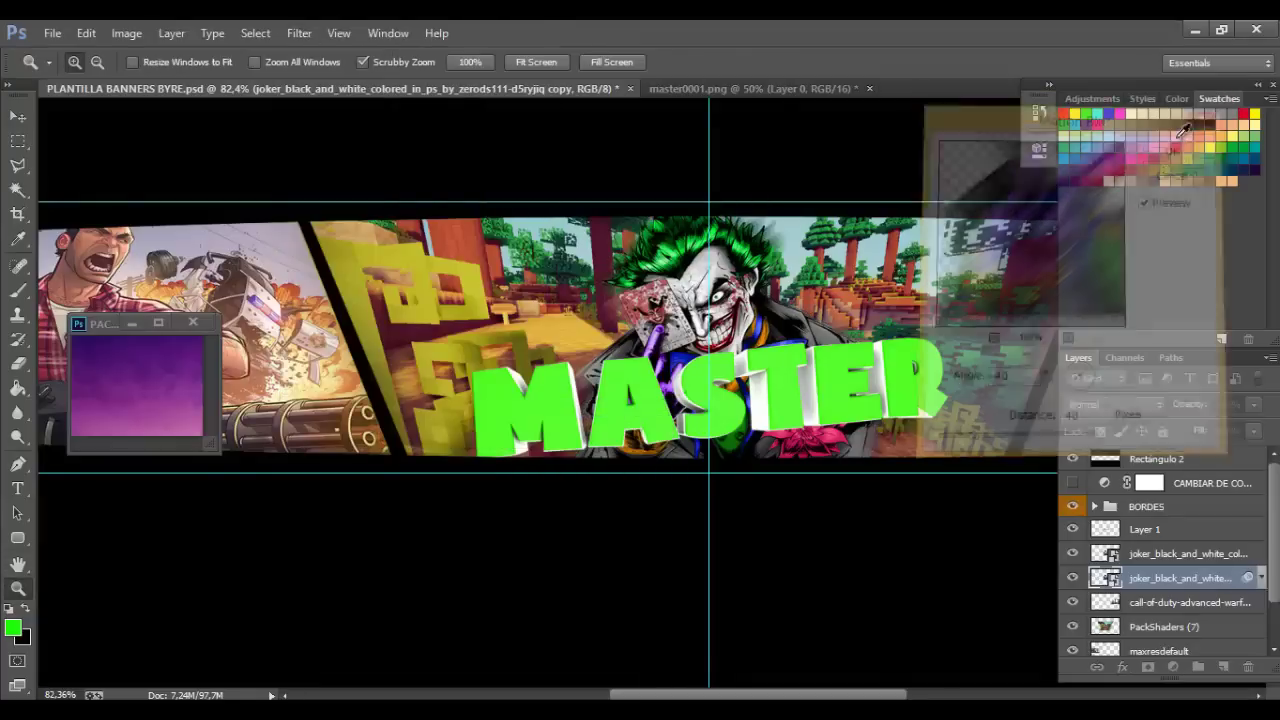
Duplicate Layer 1 (MASTER lettering) and motion-blur the copy
click(1145, 529)
right_click(1145, 529)
click(1010, 150)
click(795, 232)
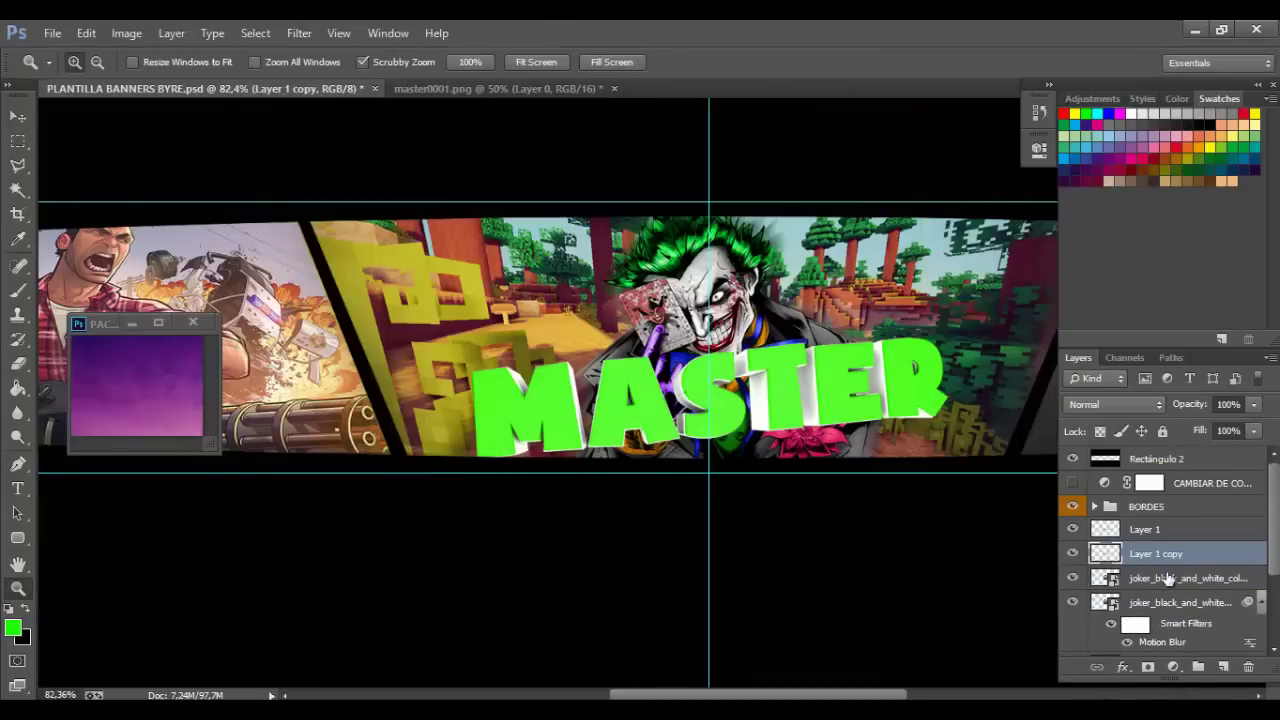
click(299, 33)
click(595, 440)
drag(1024, 110, 280, 142)
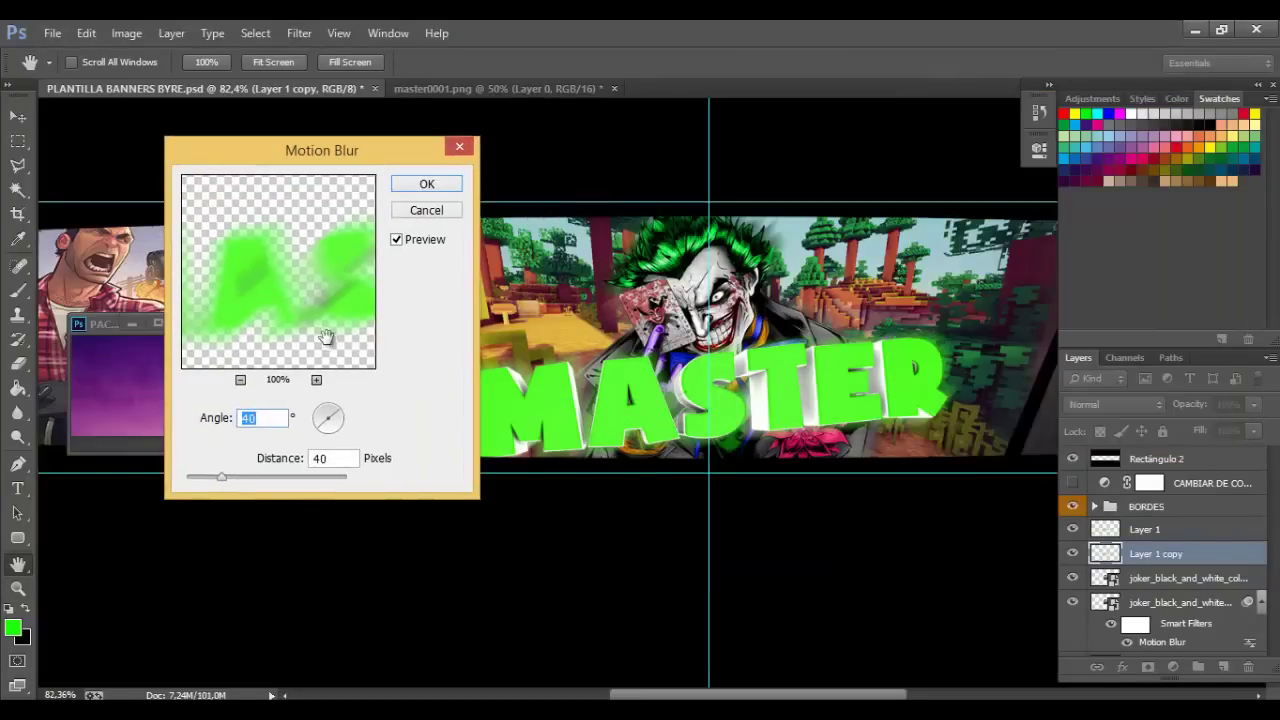
click(420, 212)
Resize the blurred text copy, blur it again, and zoom out to the whole banner
key(ctrl+t)
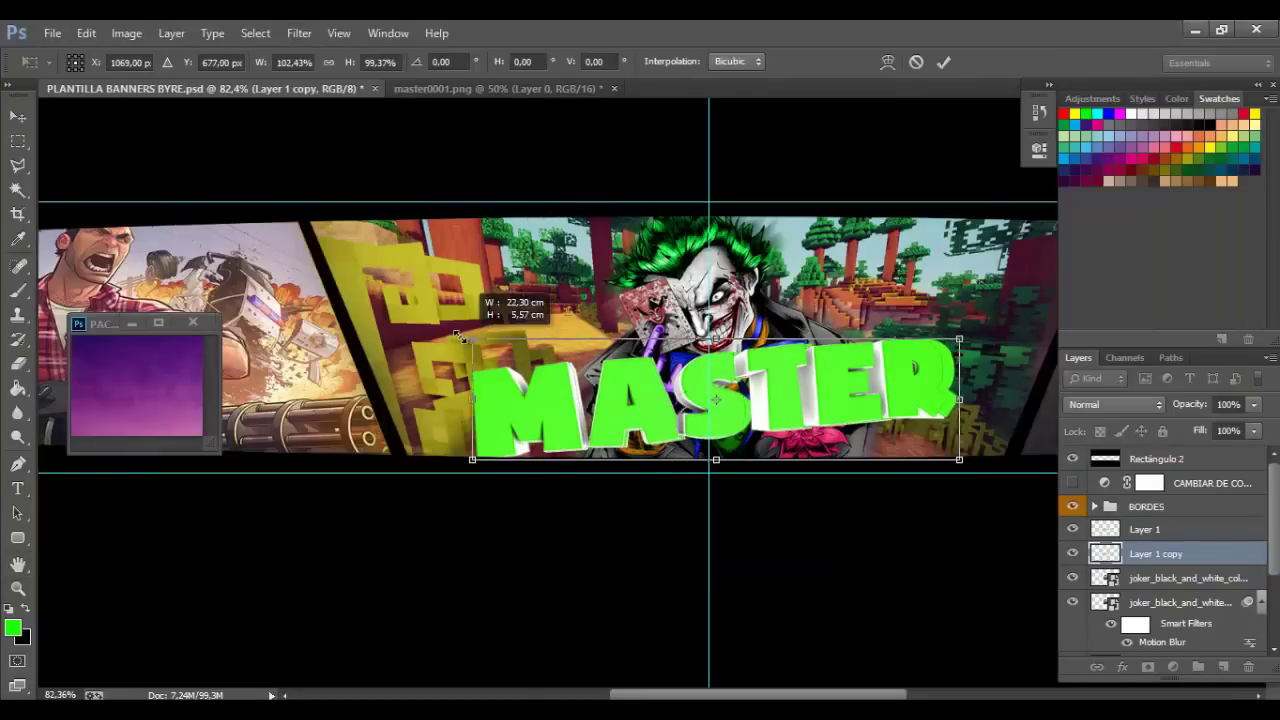
click(944, 62)
click(299, 33)
click(600, 406)
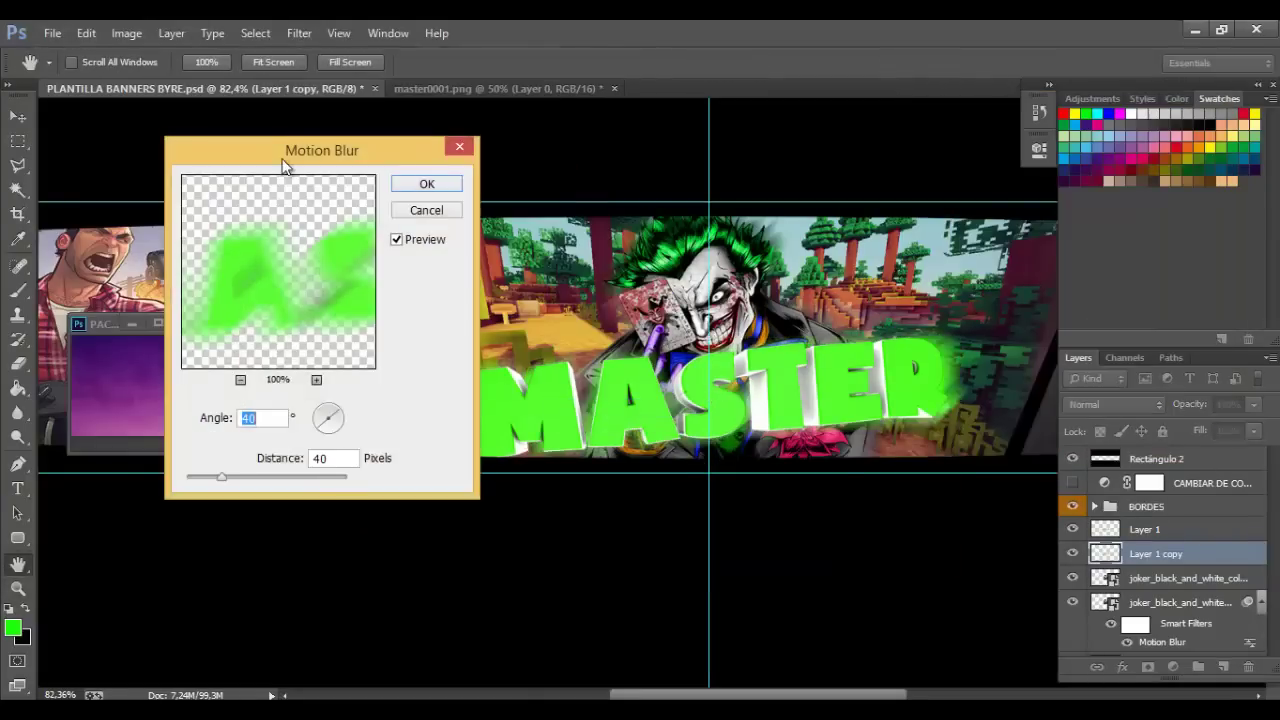
drag(284, 165, 203, 152)
key(z)
click(330, 174)
drag(486, 509, 429, 424)
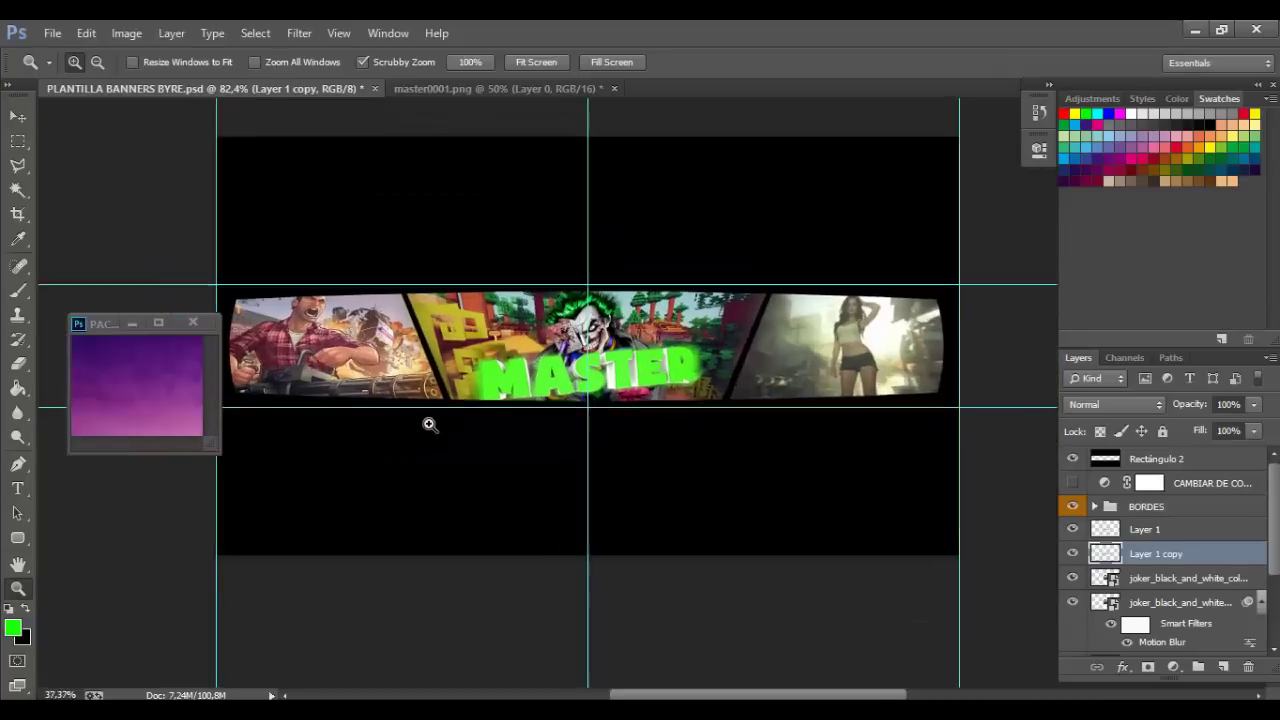
Choose the Brush tool and review its tip and size options
key(b)
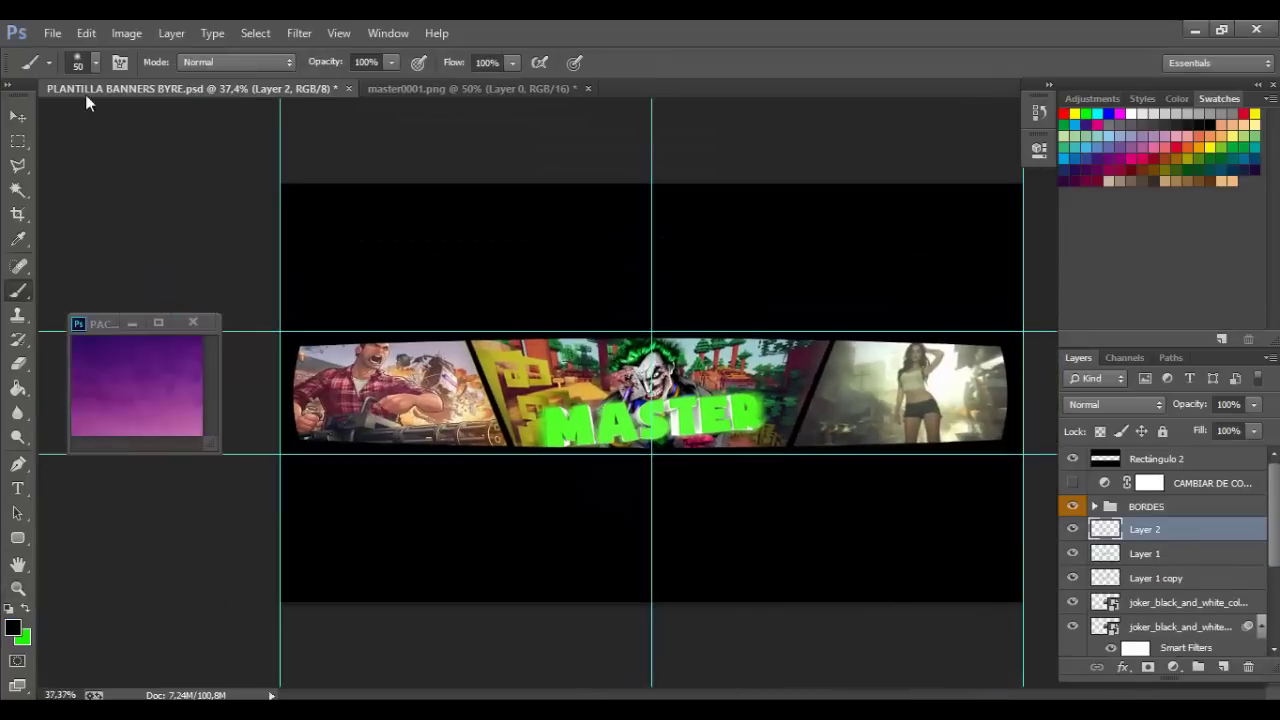
click(78, 62)
key(Return)
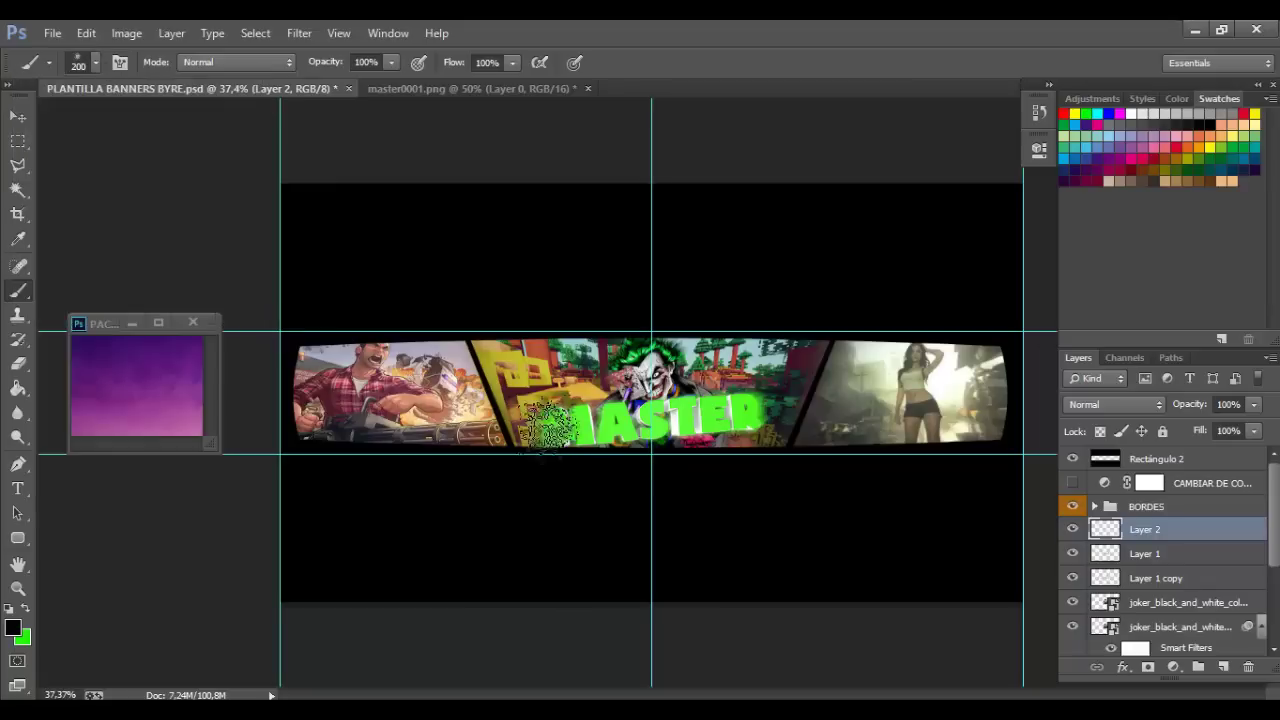
Shrink the MASTER lettering and its glow together, then zoom in on them
key(ctrl+t)
drag(772, 388, 761, 395)
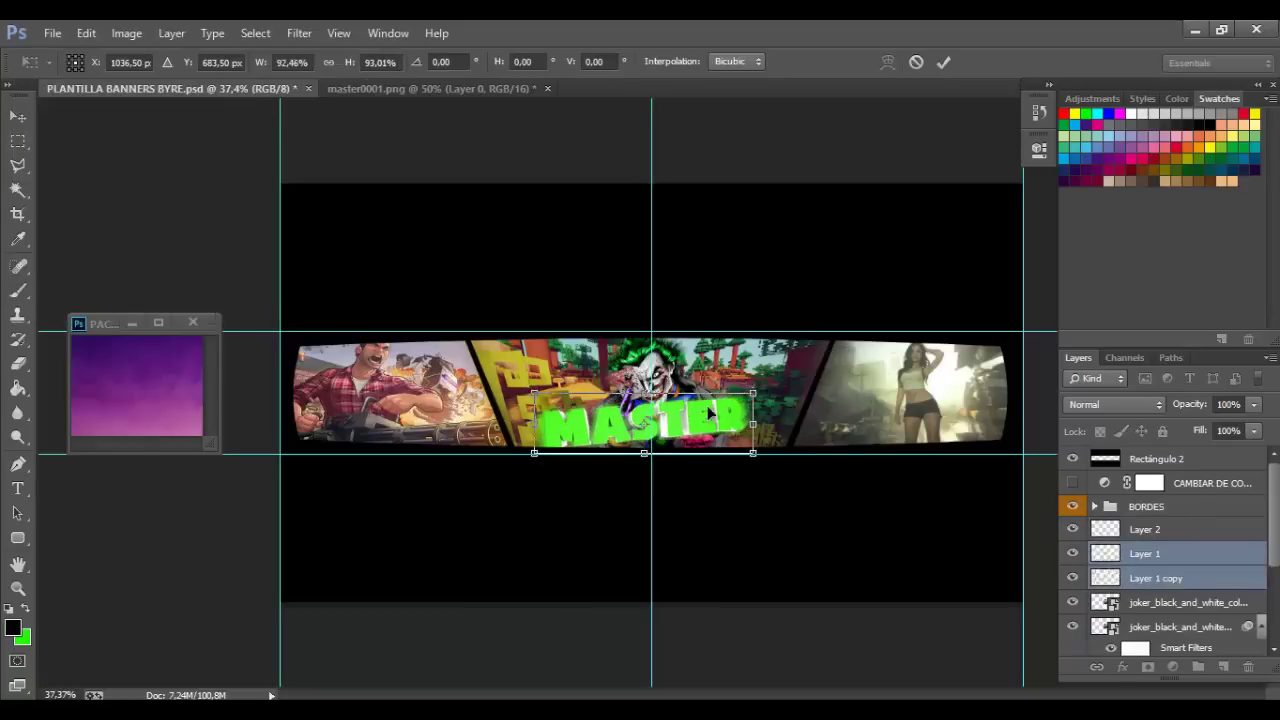
click(944, 62)
key(z)
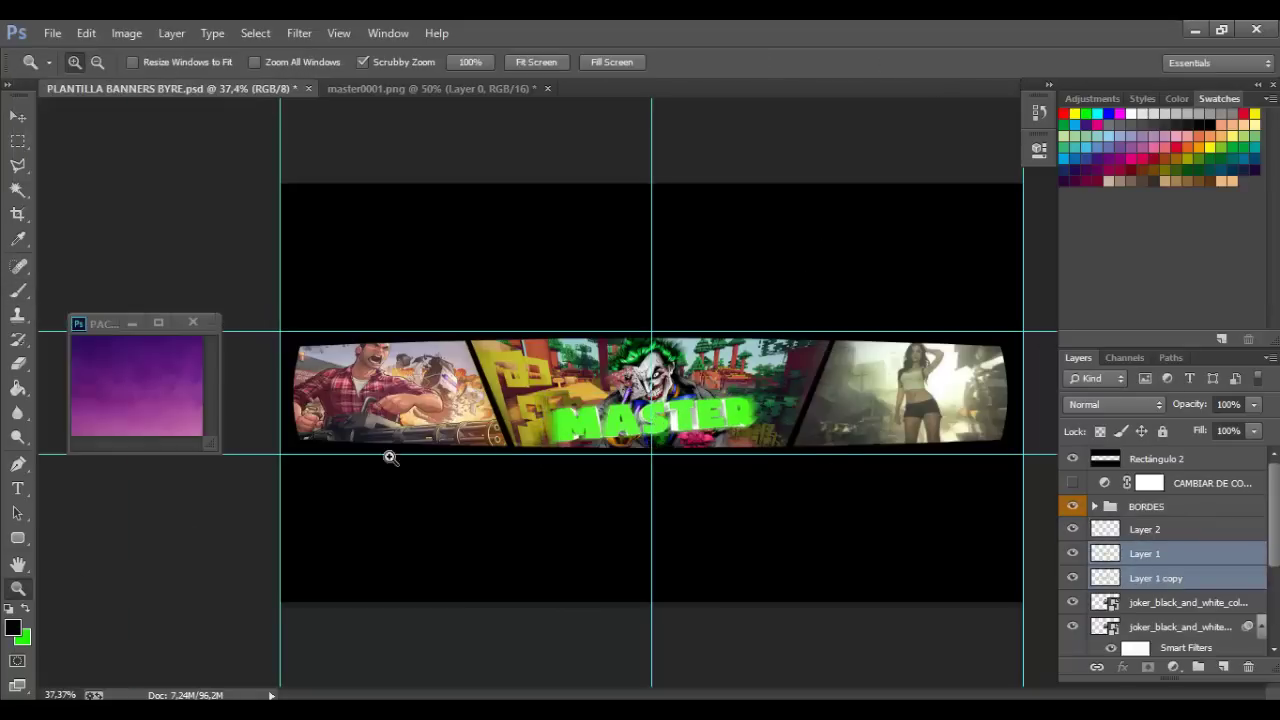
click(389, 457)
scroll(680, 551, up, 3)
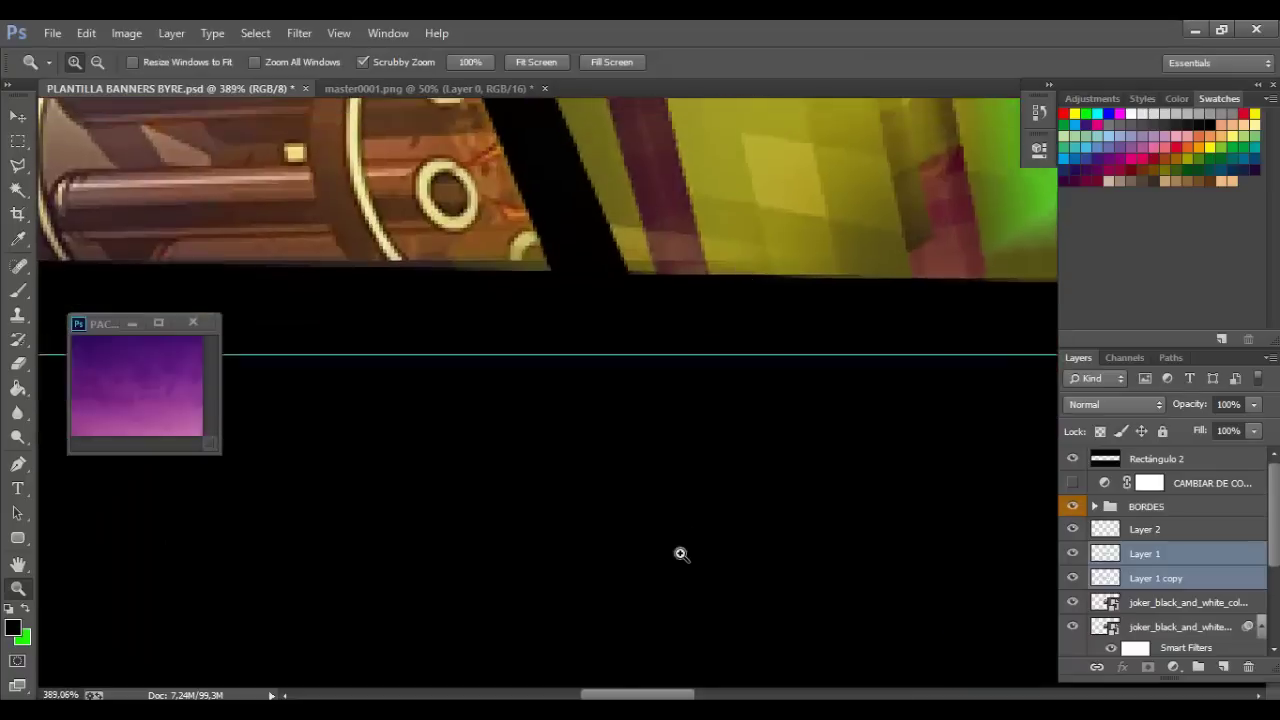
scroll(640, 600, up, 3)
scroll(586, 666, up, 2)
Fine-tune the lettering size from its lower-left corner and zoom back out
key(ctrl+t)
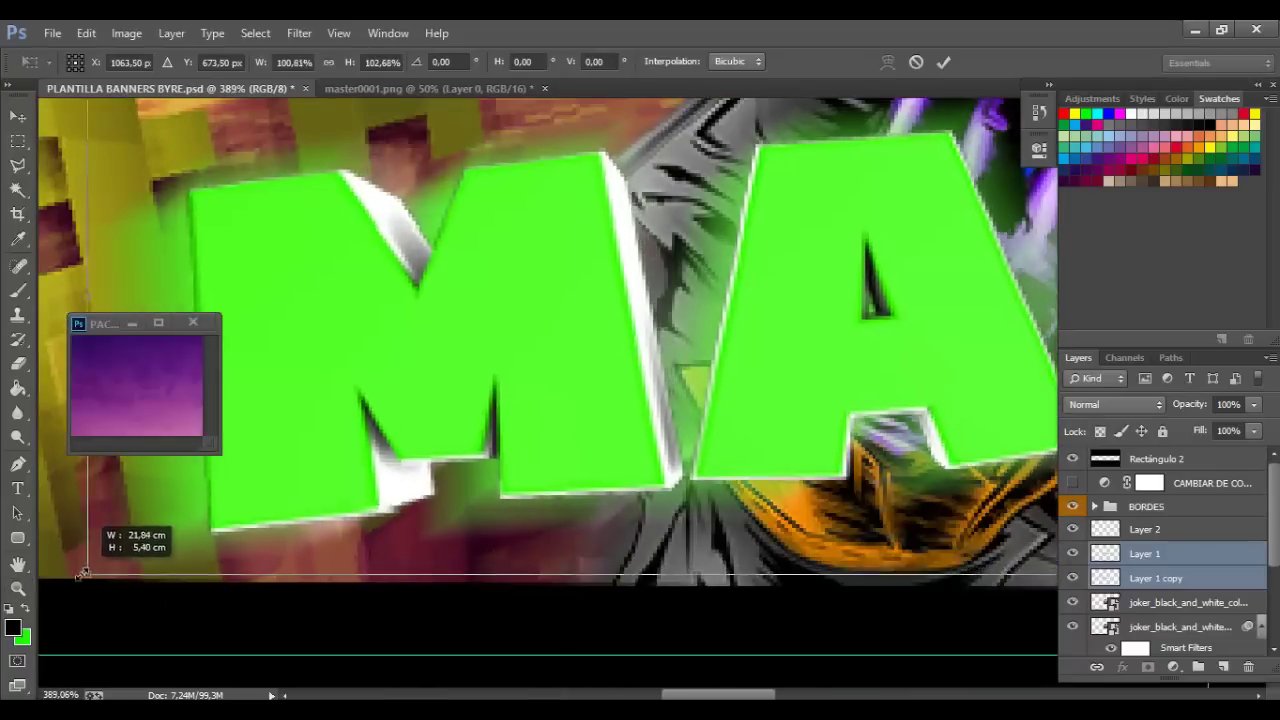
drag(107, 560, 100, 540)
key(Return)
key(z)
scroll(731, 349, down, 5)
Paint dark speckles around the Joker on Layer 2
scroll(731, 349, up, 1)
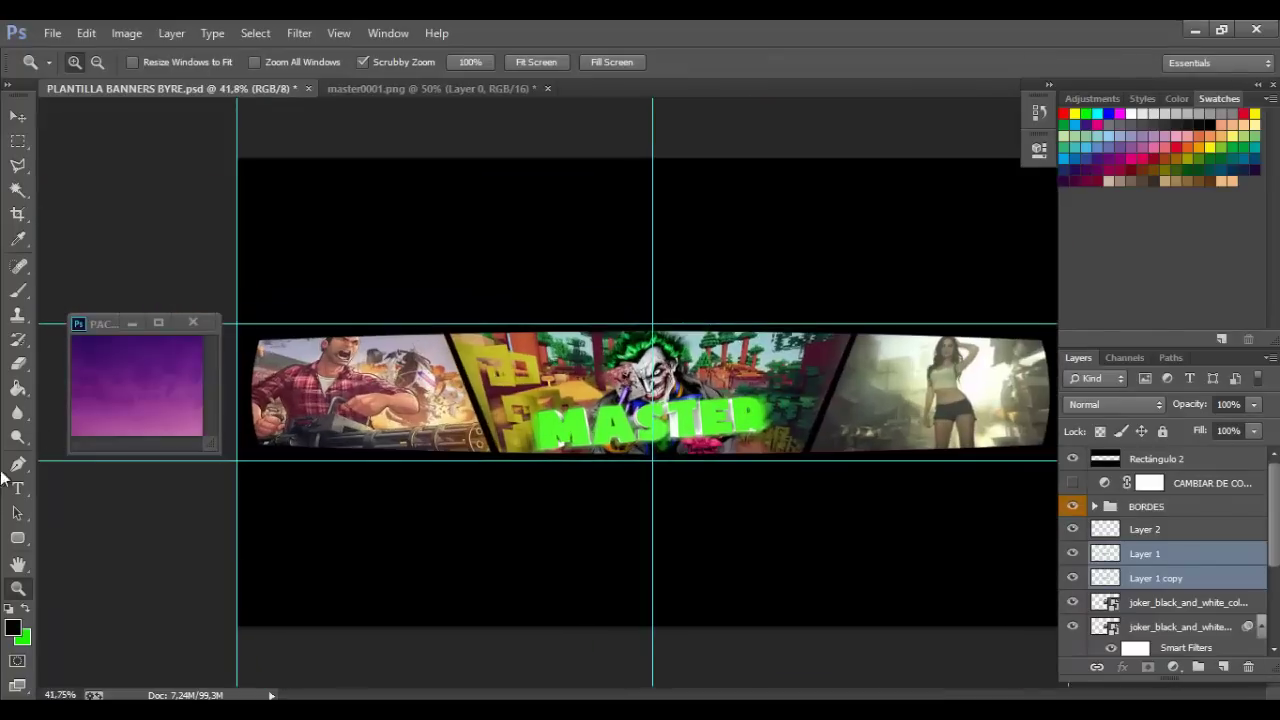
key(b)
click(1145, 529)
drag(495, 395, 515, 420)
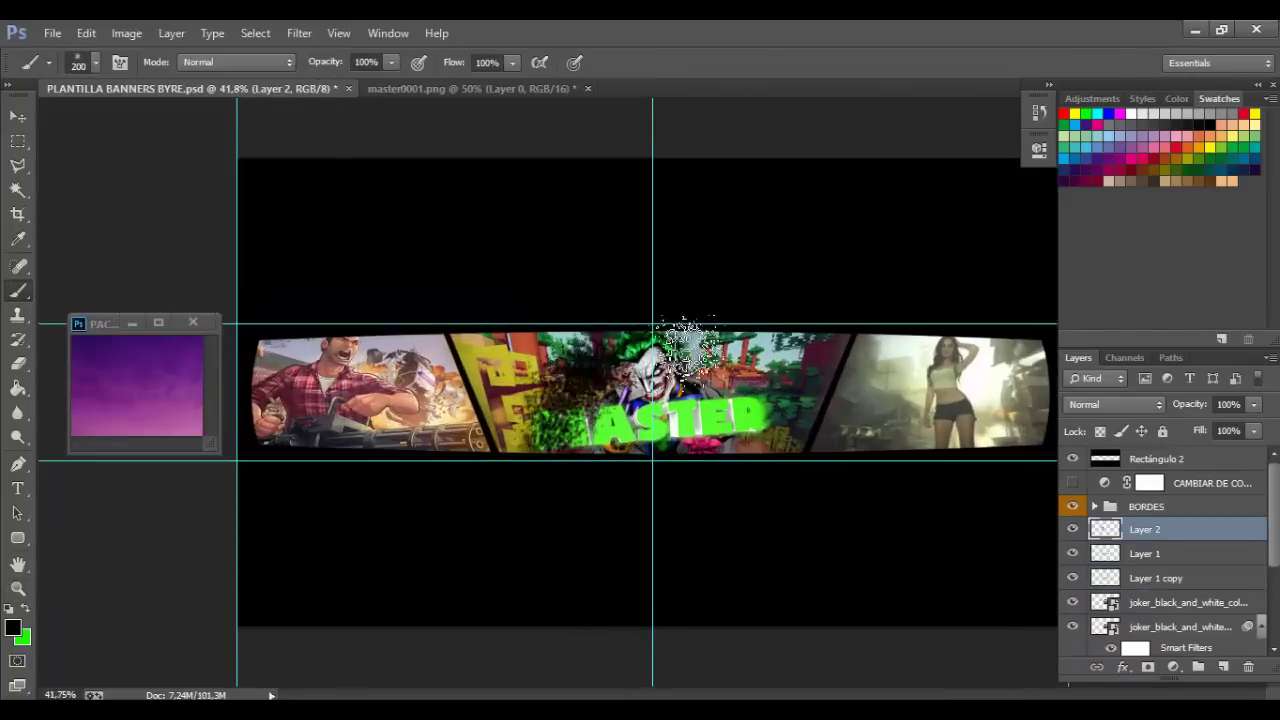
Send Layer 2 below the Joker layers and set the Eraser size to 20
key(ctrl+bracketleft)
key(ctrl+bracketleft)
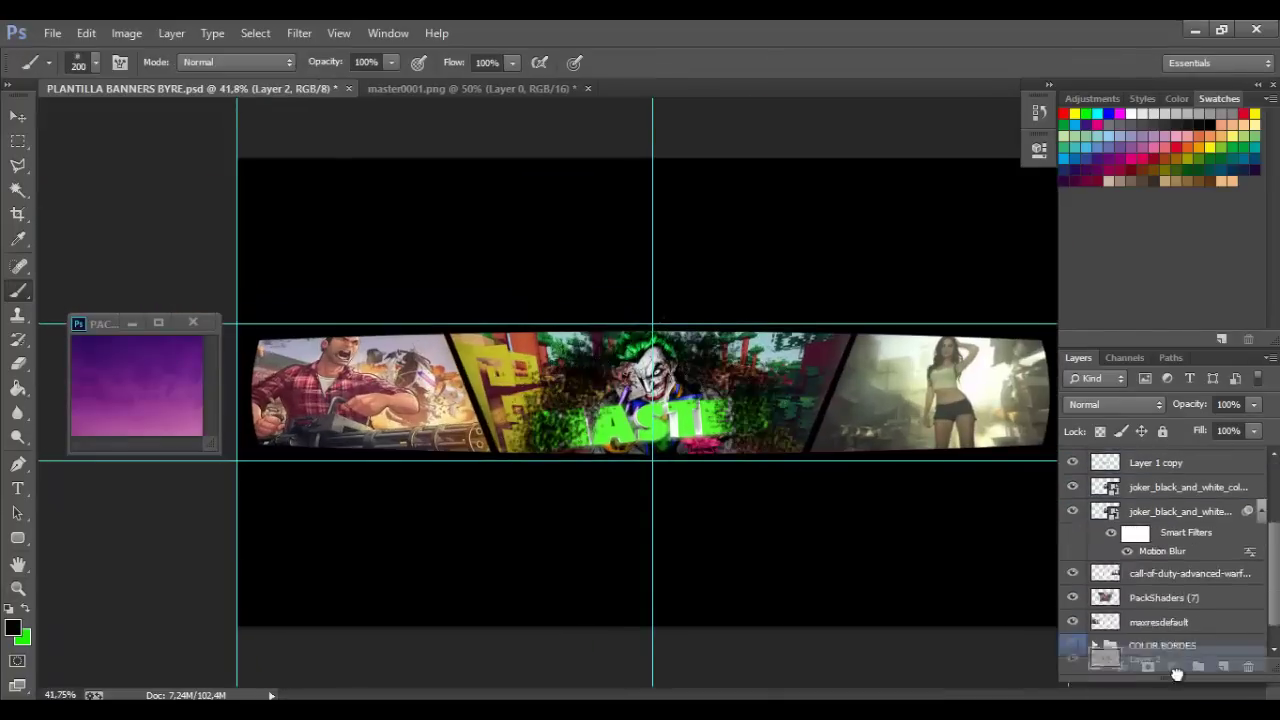
key(ctrl+bracketleft)
key(ctrl+bracketleft)
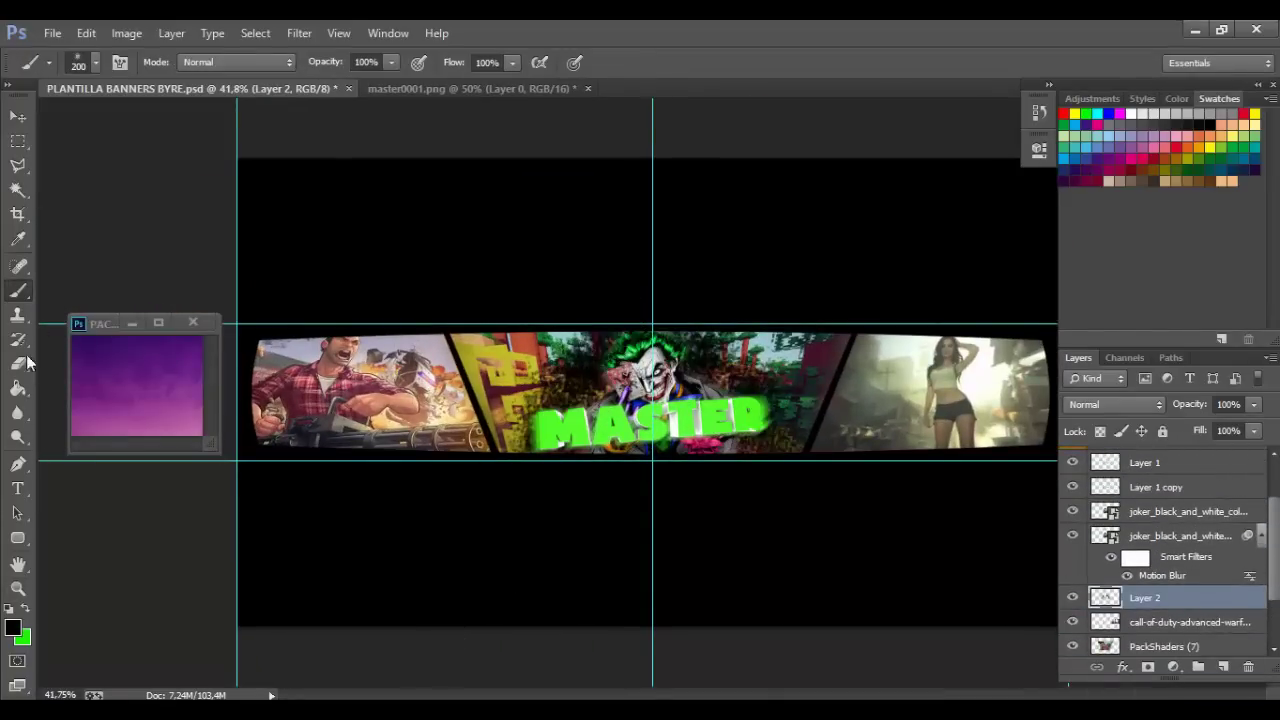
click(18, 363)
click(95, 62)
text(20)
key(Return)
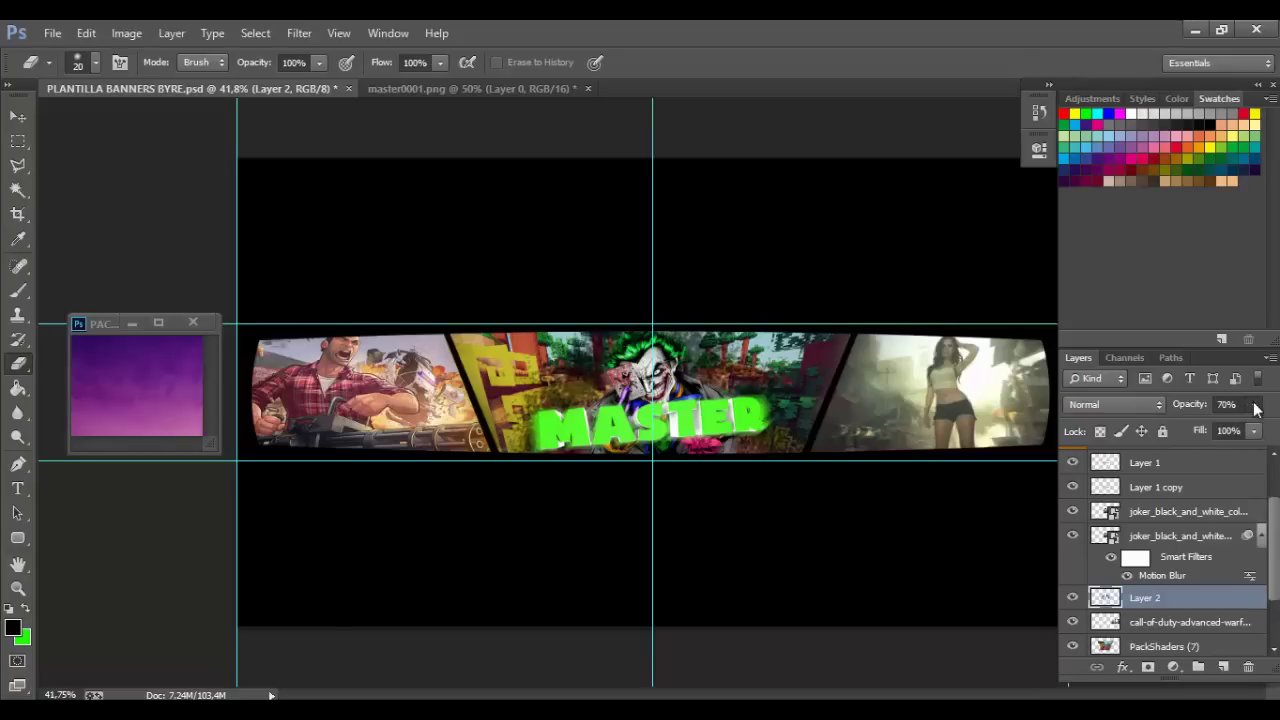
Expand the stock graphics folder to show the ByreGraphics layers
scroll(1160, 550, up, 10)
click(1140, 457)
click(1094, 479)
Set the ByreGraphics HUD circle over the Joker and shift its hue to green
drag(1172, 575, 1160, 530)
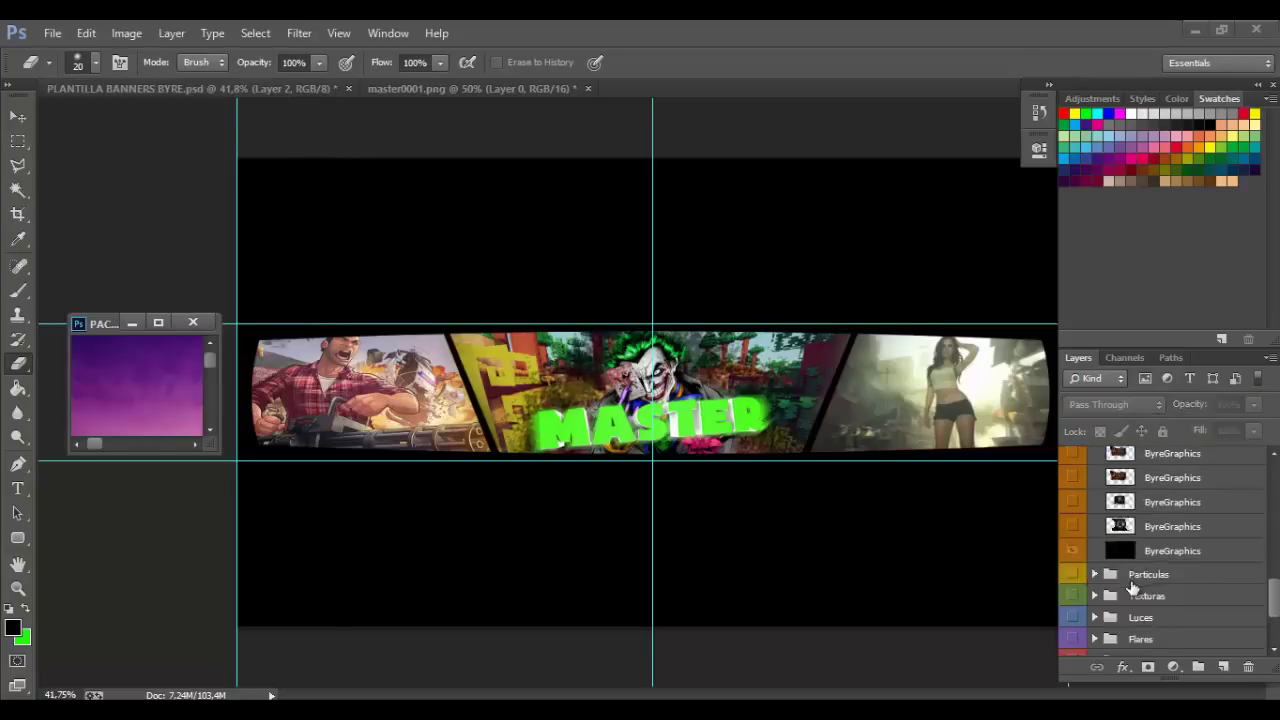
key(v)
mouse_move(711, 335)
mouse_down()
mouse_move(745, 360)
mouse_move(787, 358)
mouse_move(745, 362)
mouse_up()
click(126, 33)
click(380, 178)
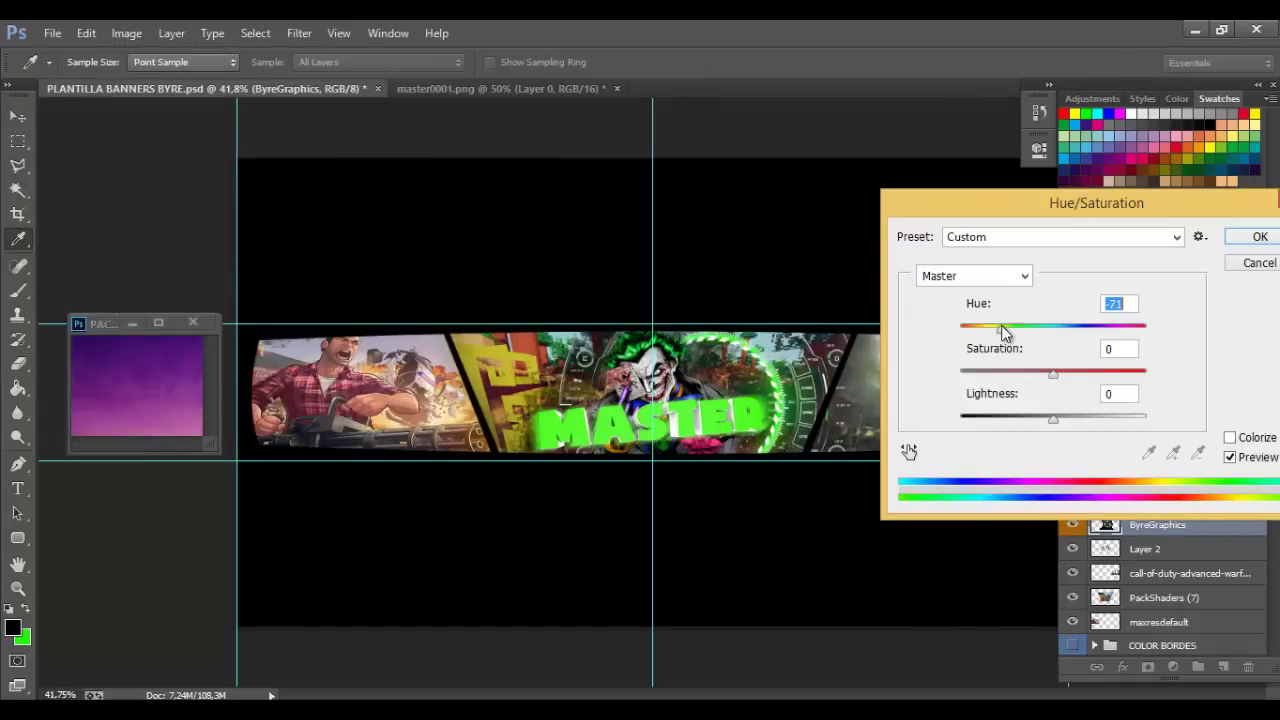
key(Return)
Duplicate the ByreGraphics HUD layer, hide the copy and erase part of the HUD
key(e)
click(78, 62)
key(Return)
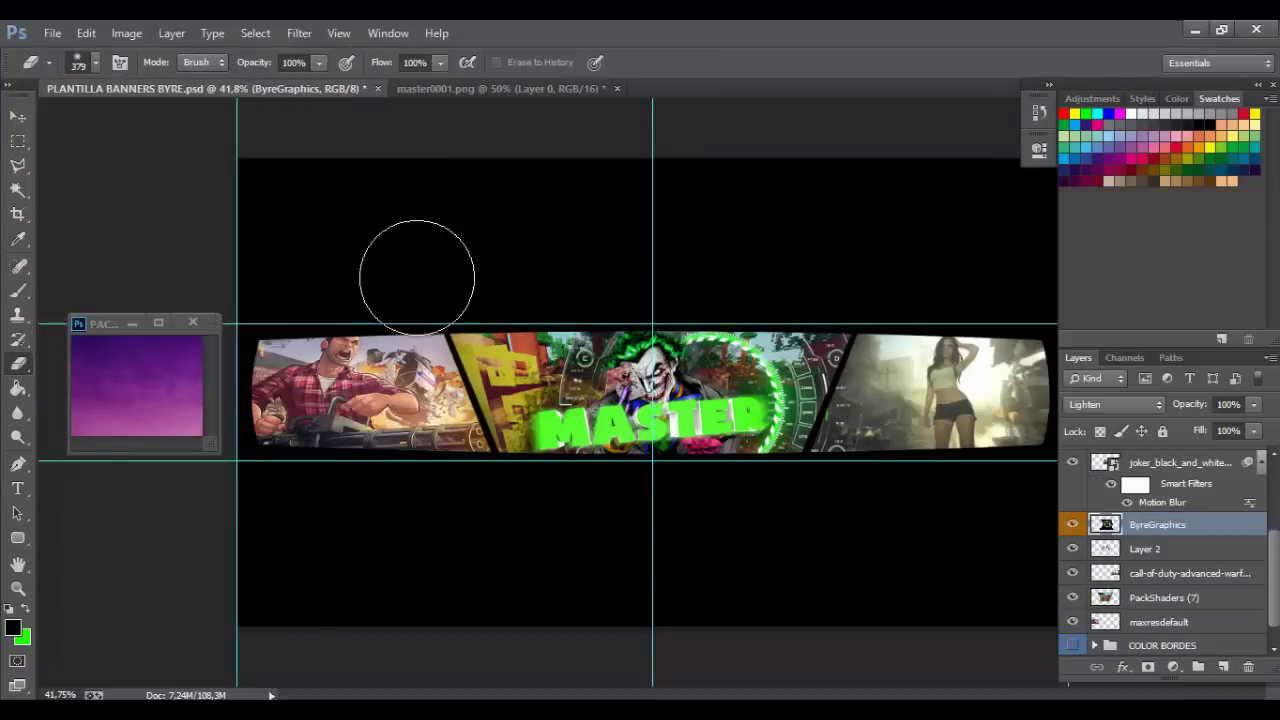
right_click(1172, 524)
click(975, 186)
key(Return)
click(1072, 524)
click(530, 398)
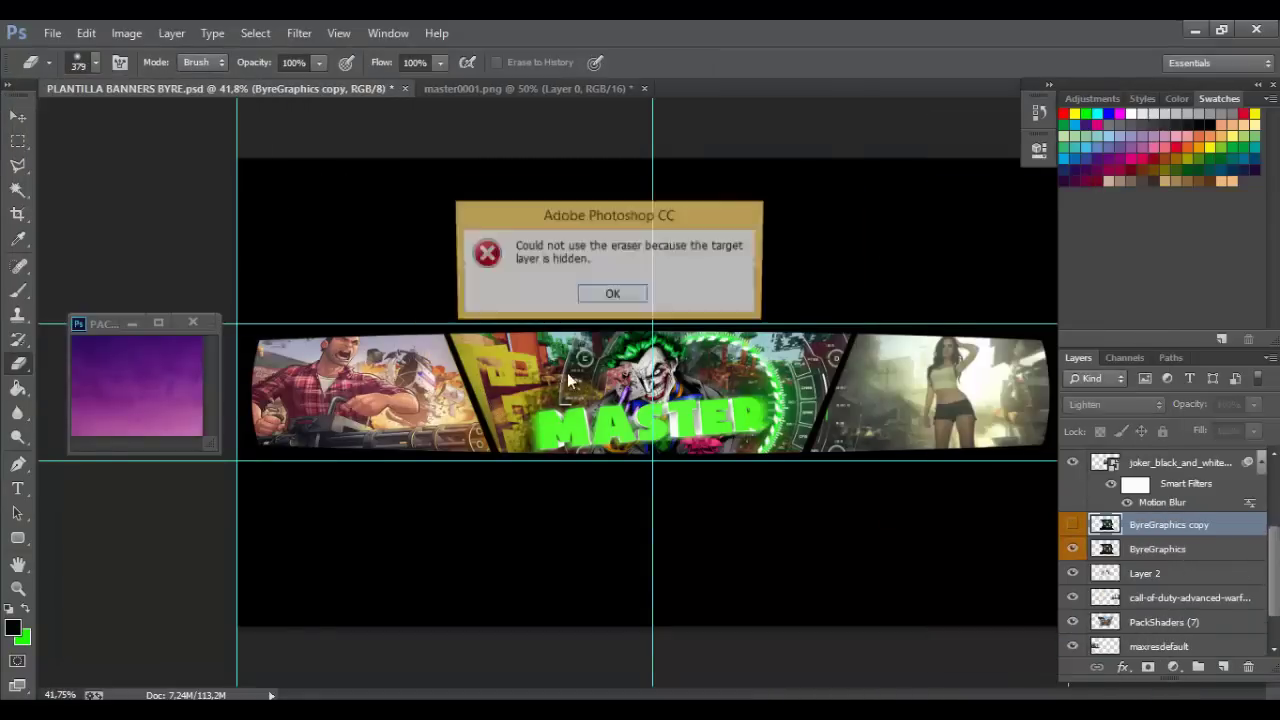
click(612, 295)
Nudge the hidden HUD copy sideways and make it visible again
key(alt+bracketleft)
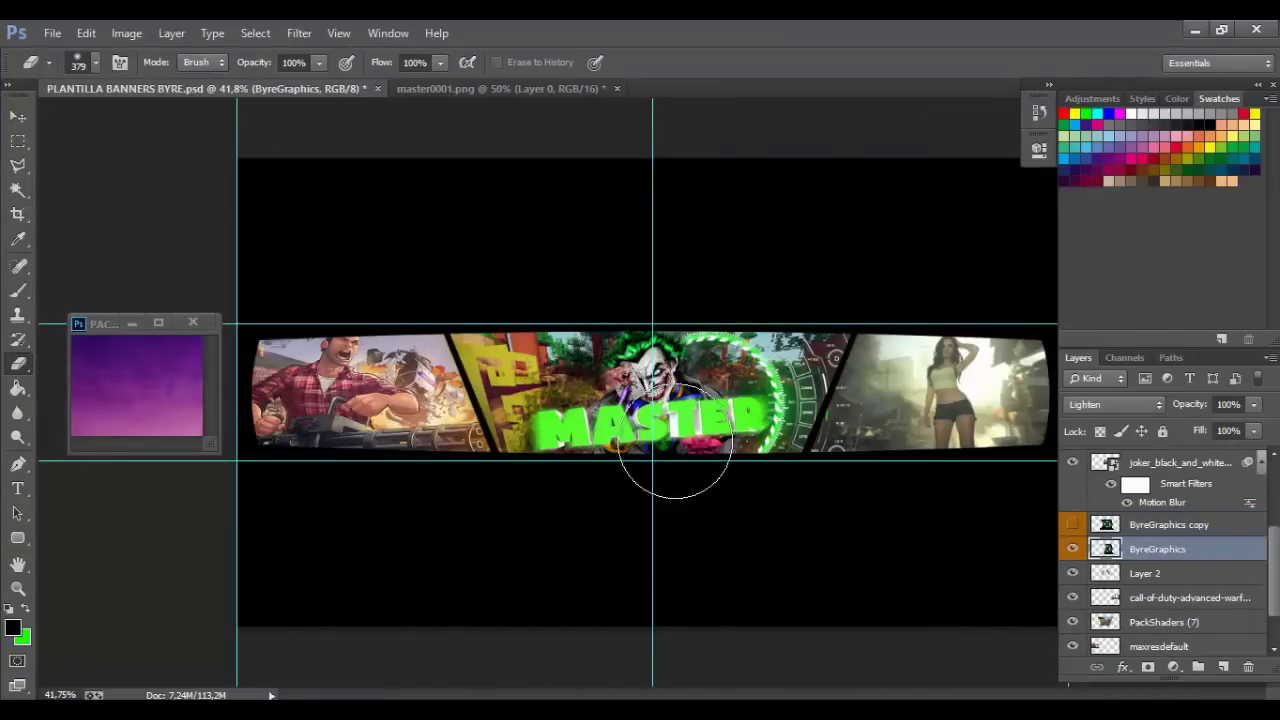
key(alt+bracketright)
key(v)
drag(544, 385, 558, 385)
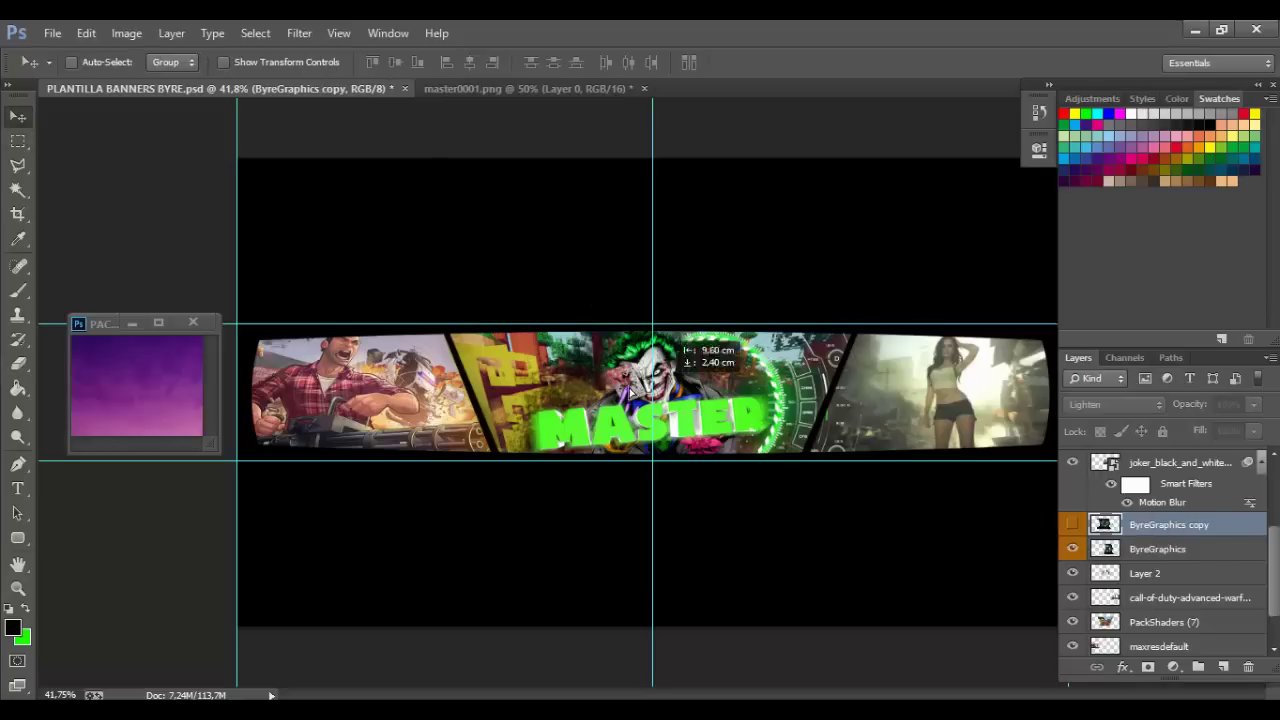
click(1072, 524)
Mirror the HUD copy horizontally and place it left of MASTER
right_click(1170, 524)
key(Escape)
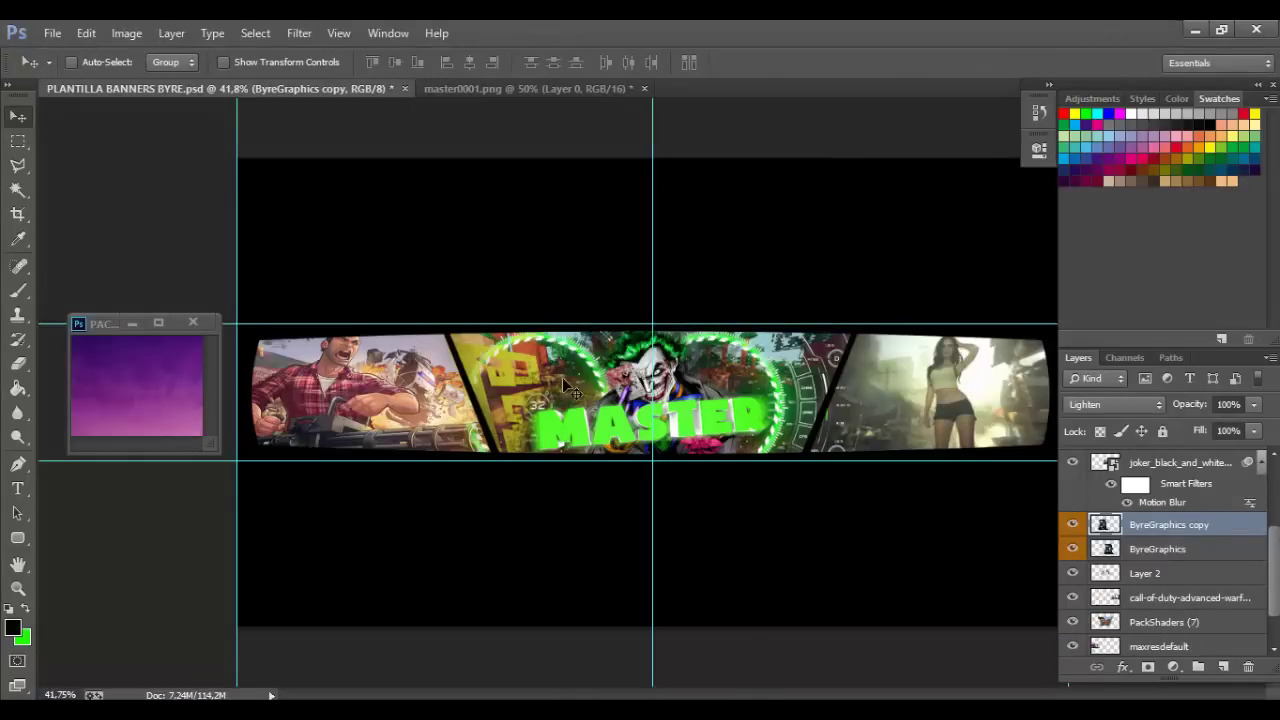
key(ctrl+t)
right_click(563, 380)
click(632, 660)
mouse_move(578, 440)
mouse_down()
mouse_move(650, 440)
mouse_move(641, 469)
mouse_up()
key(Return)
Erase on the ByreGraphics layer, then zoom out to the whole banner
click(18, 363)
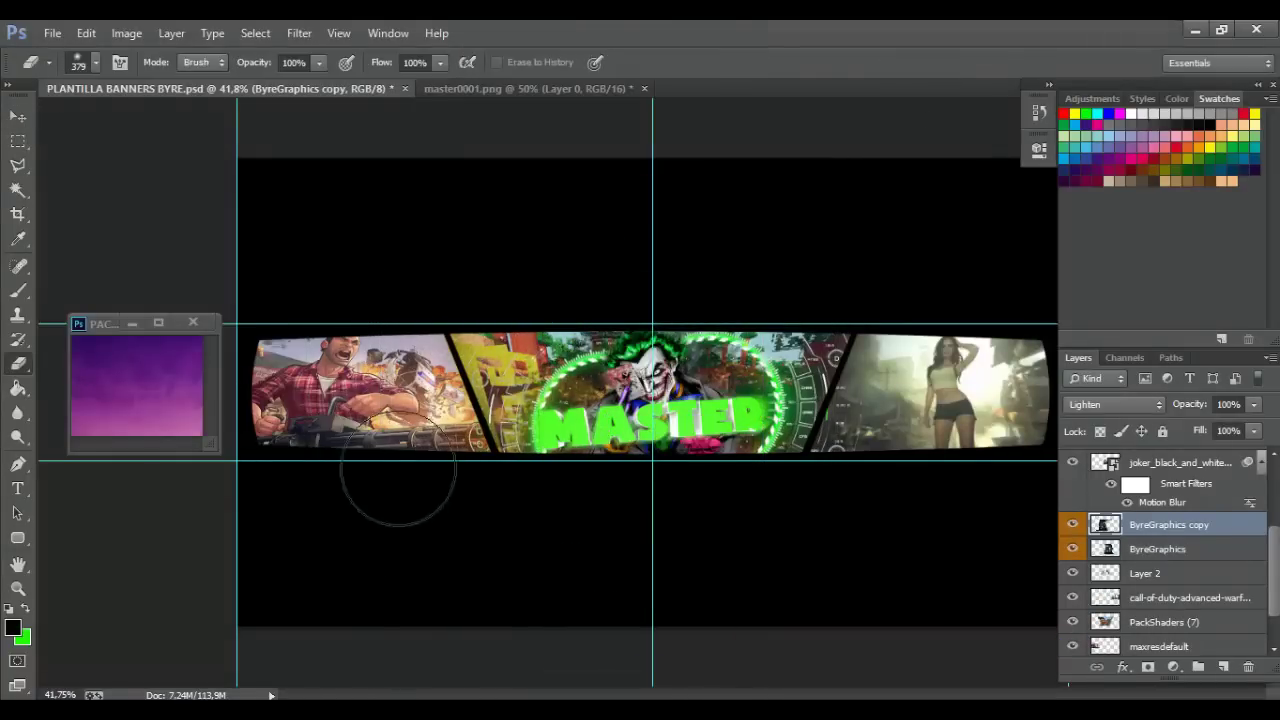
click(1180, 553)
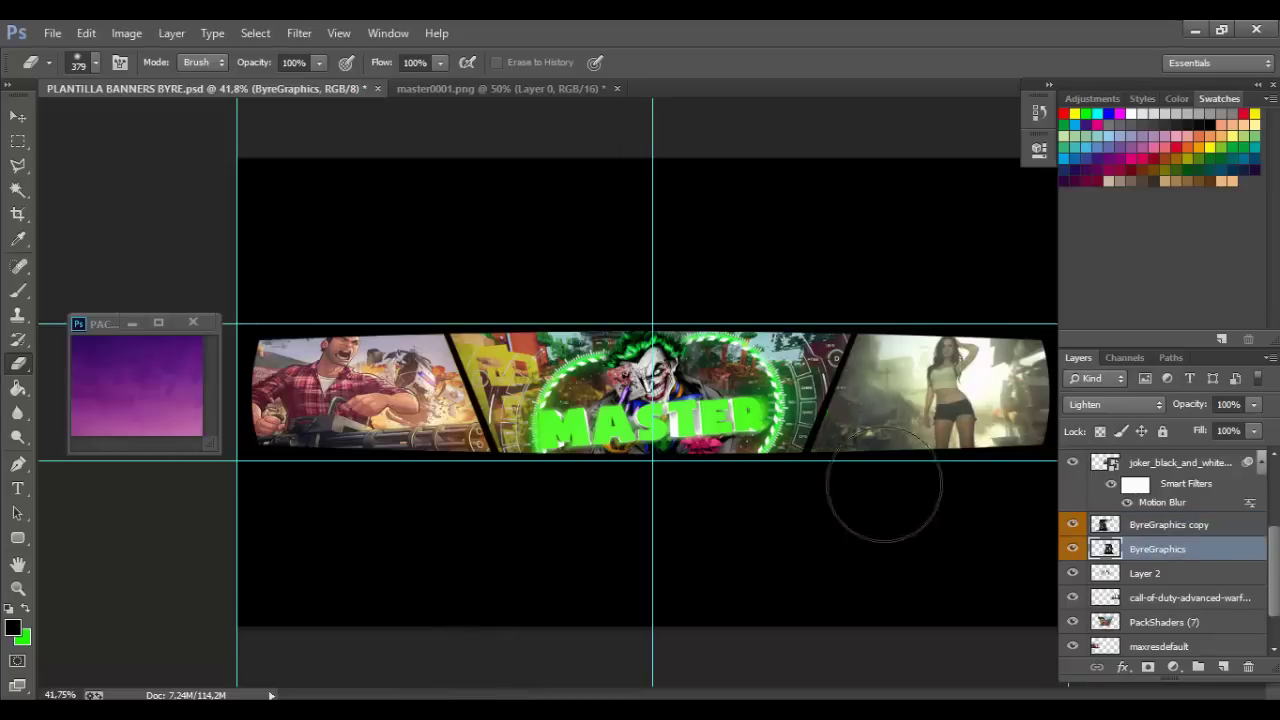
key(z)
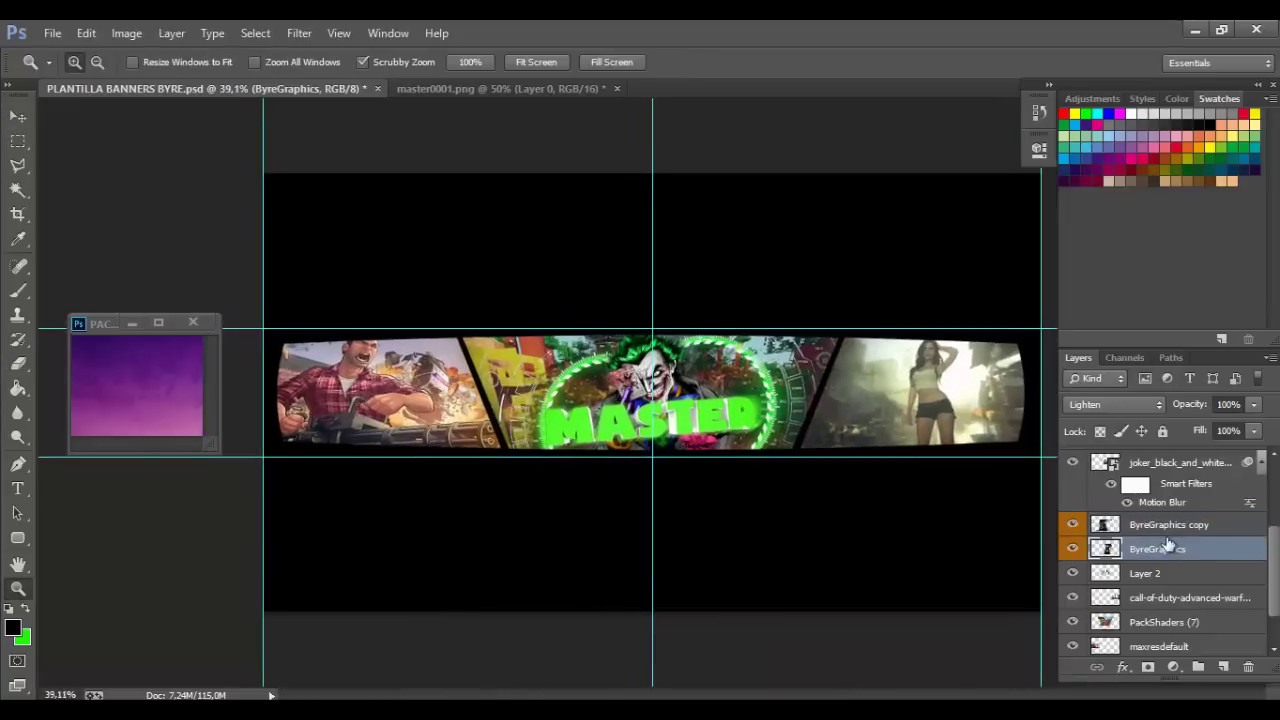
click(1221, 667)
On a new layer above the Joker, paint a soft green wash and erase it with a 360 px eraser
click(18, 290)
click(95, 62)
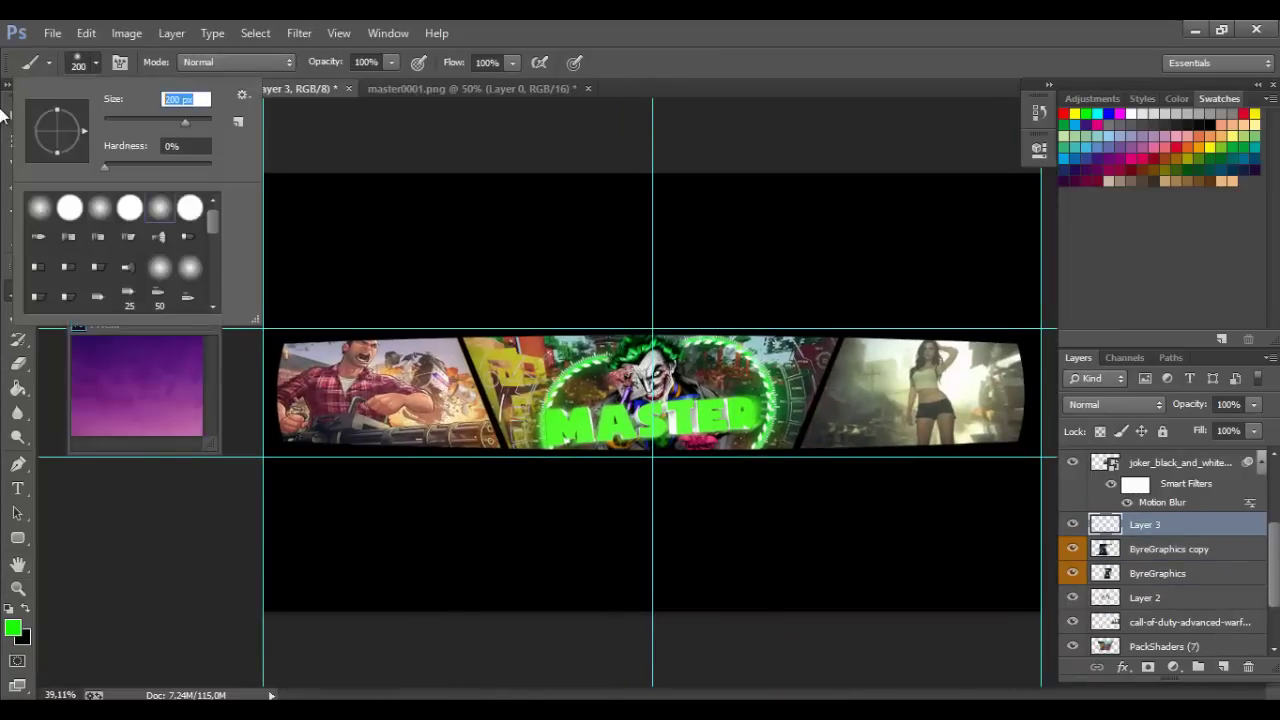
key(x)
drag(300, 390, 510, 365)
drag(1125, 515, 1140, 518)
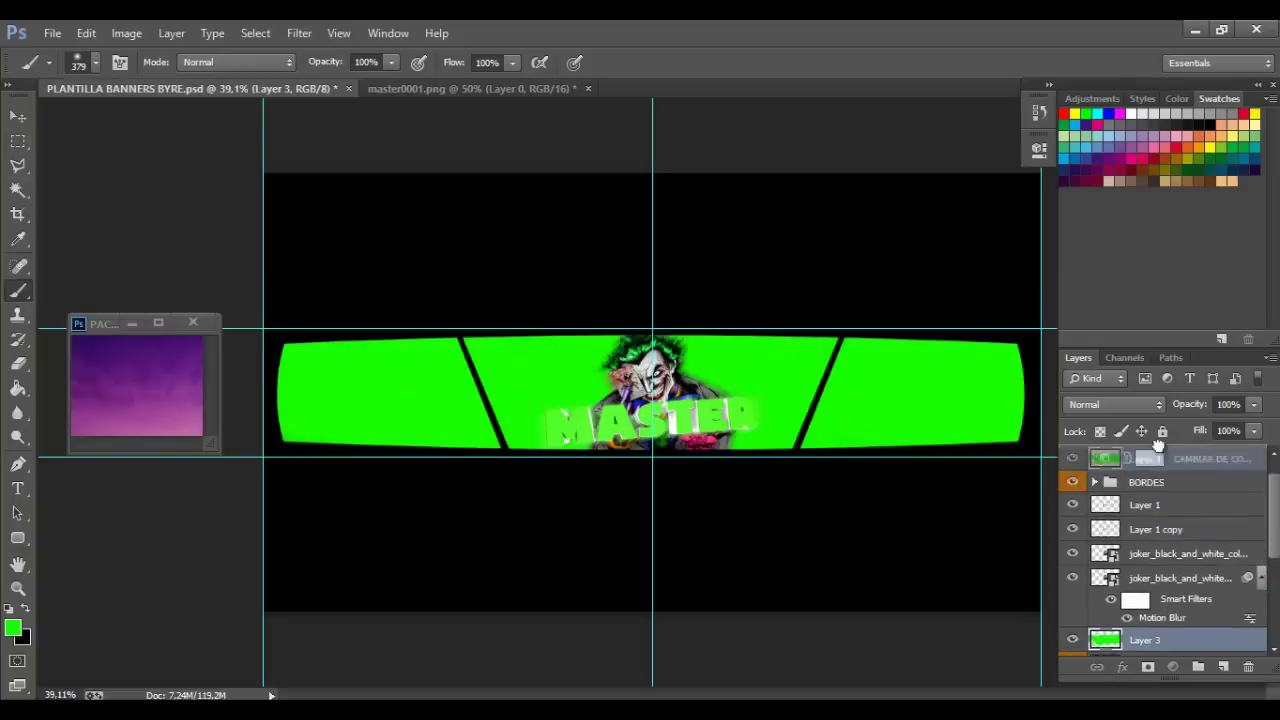
click(95, 62)
click(97, 116)
drag(290, 390, 1000, 392)
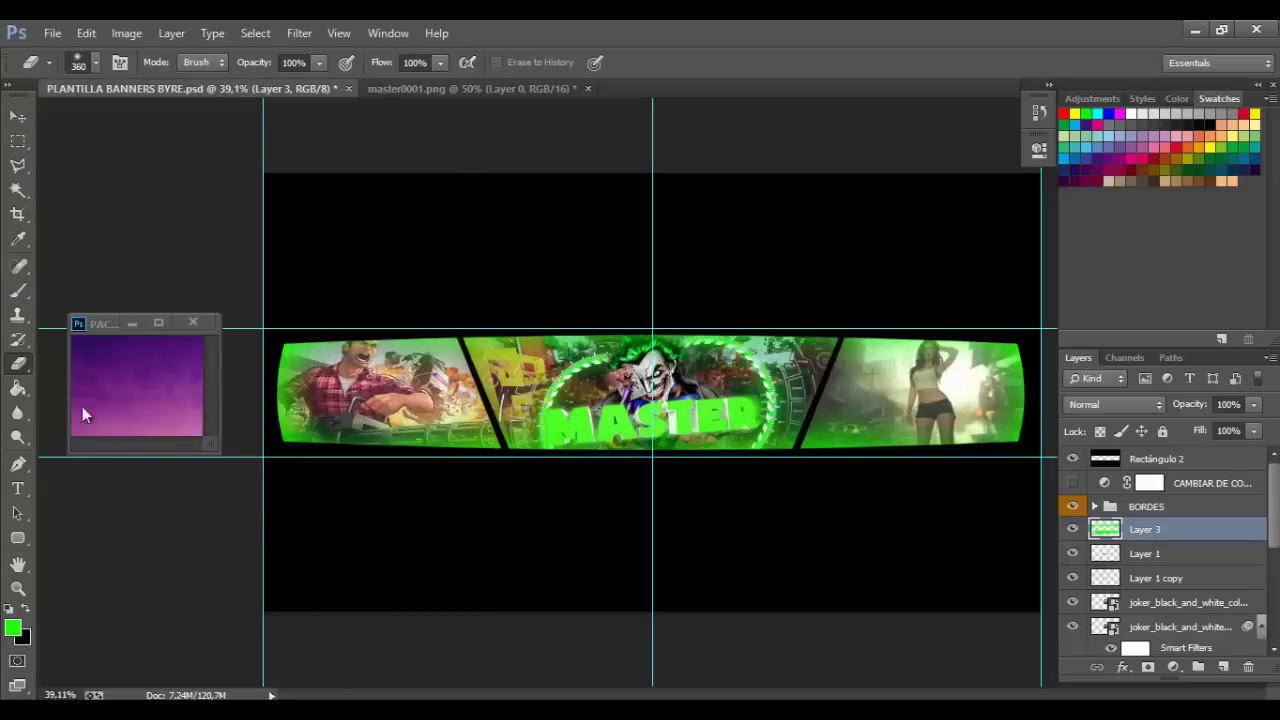
Paint another green wash and erase its middle with a 250 px eraser to reveal the Joker
drag(307, 318, 914, 314)
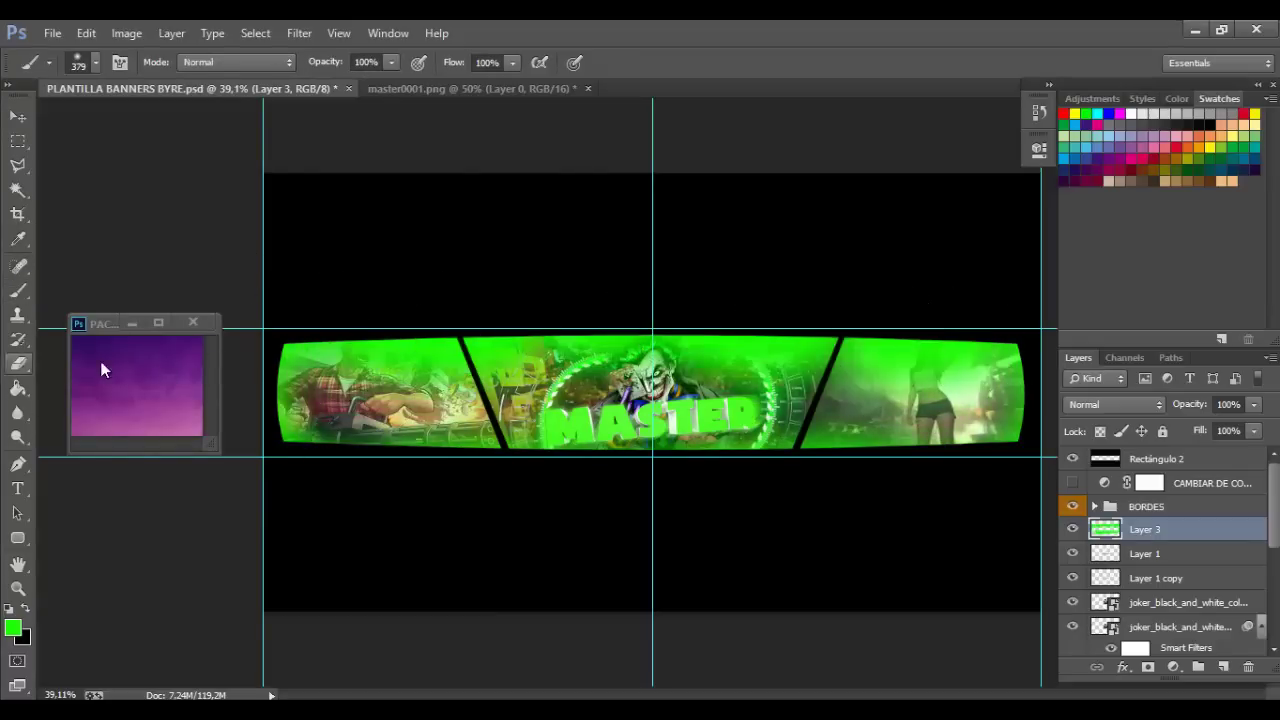
click(17, 363)
click(95, 62)
text(0)
key(Return)
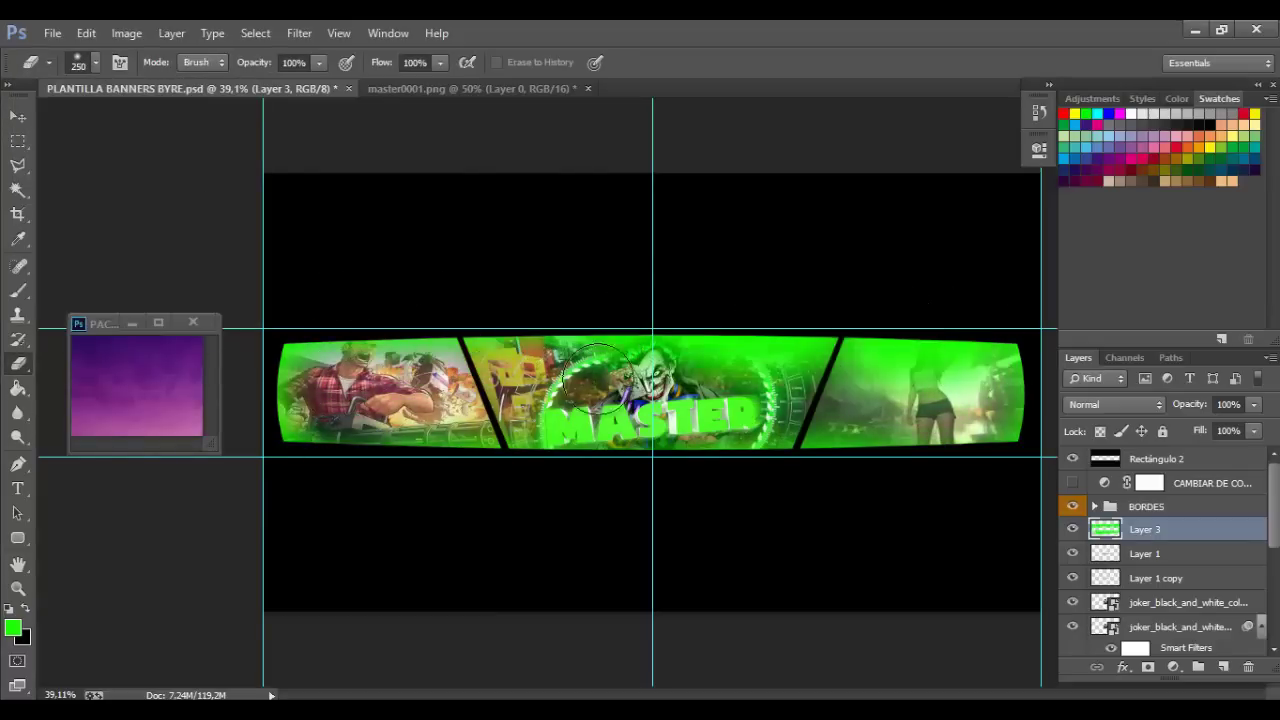
drag(594, 374, 849, 386)
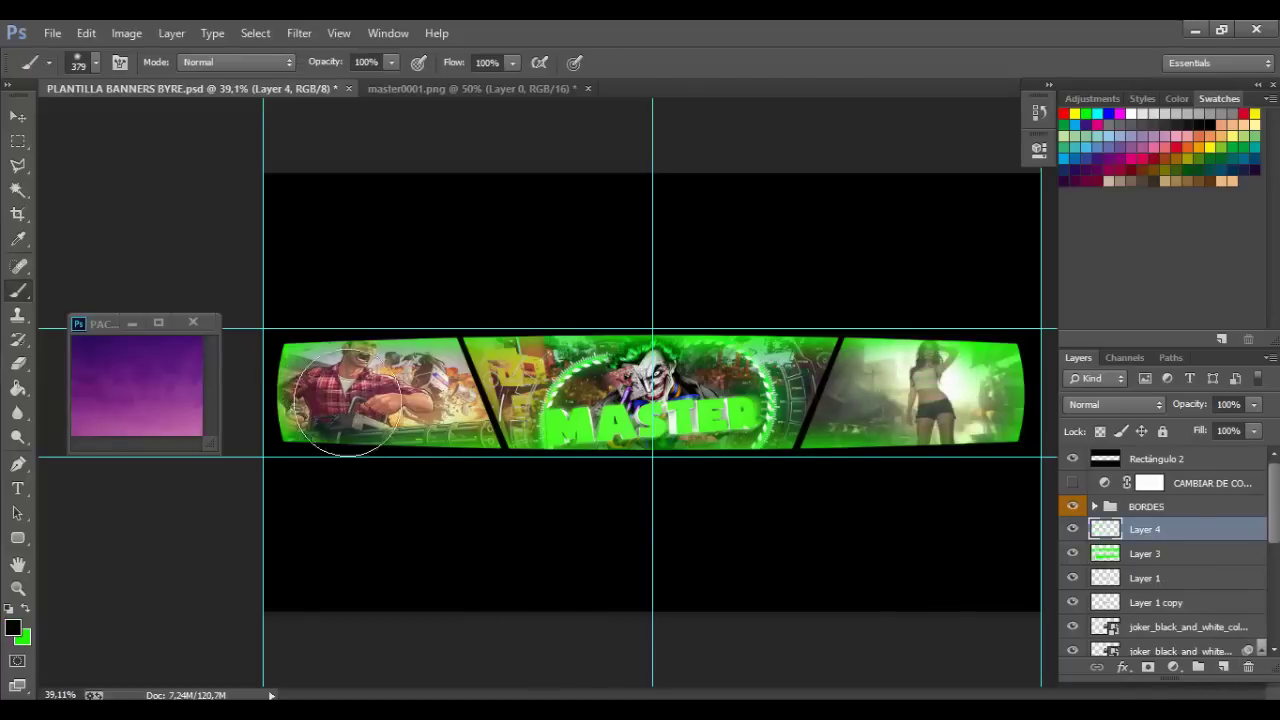
Paint black over Layer 4 and erase it with a 350 px eraser, leaving dark edges
drag(345, 400, 415, 365)
click(17, 363)
click(95, 62)
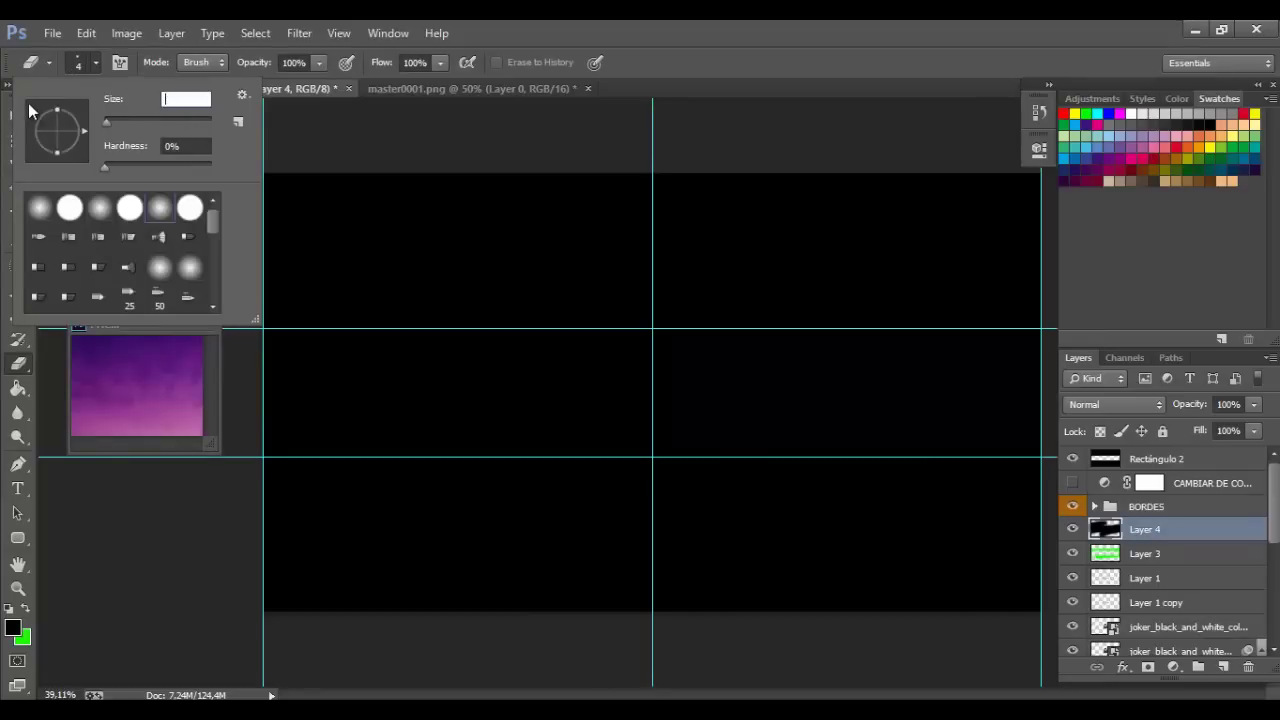
text(350)
key(Return)
mouse_move(331, 394)
mouse_down()
mouse_move(530, 390)
mouse_move(805, 414)
mouse_up()
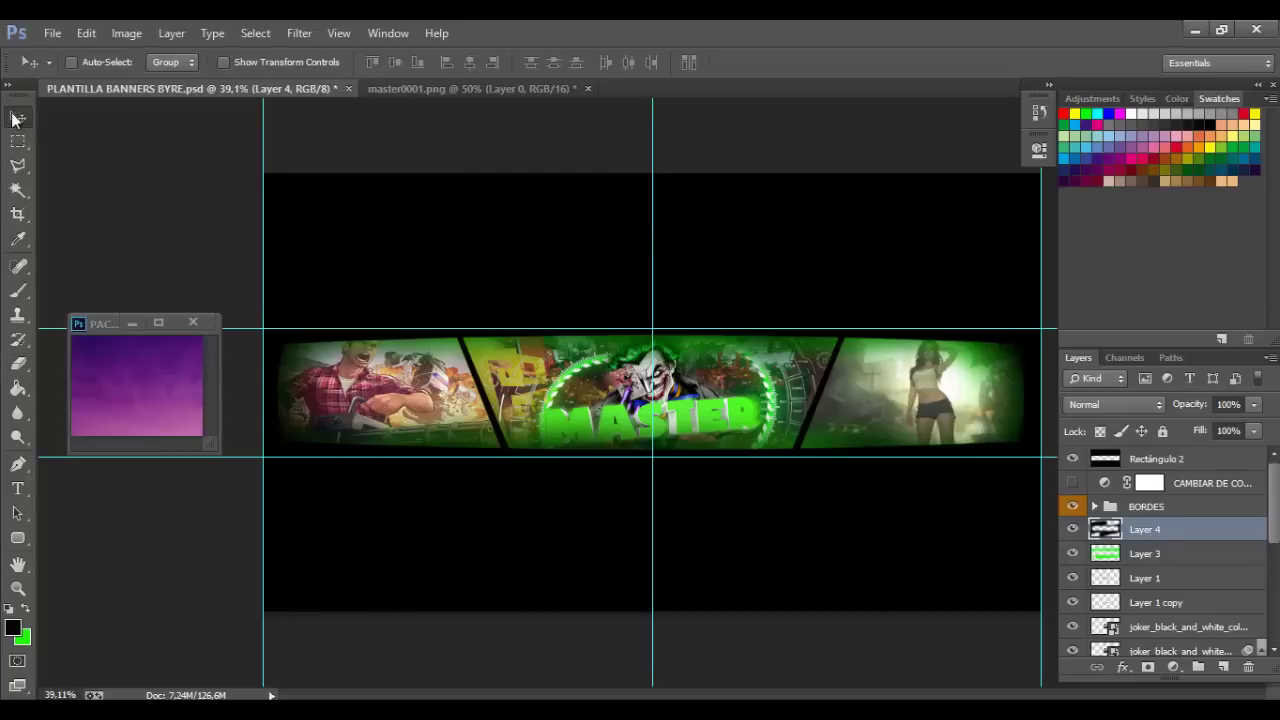
Select Layer 2 and move it below the ByreGraphics layer
click(1145, 553)
key(e)
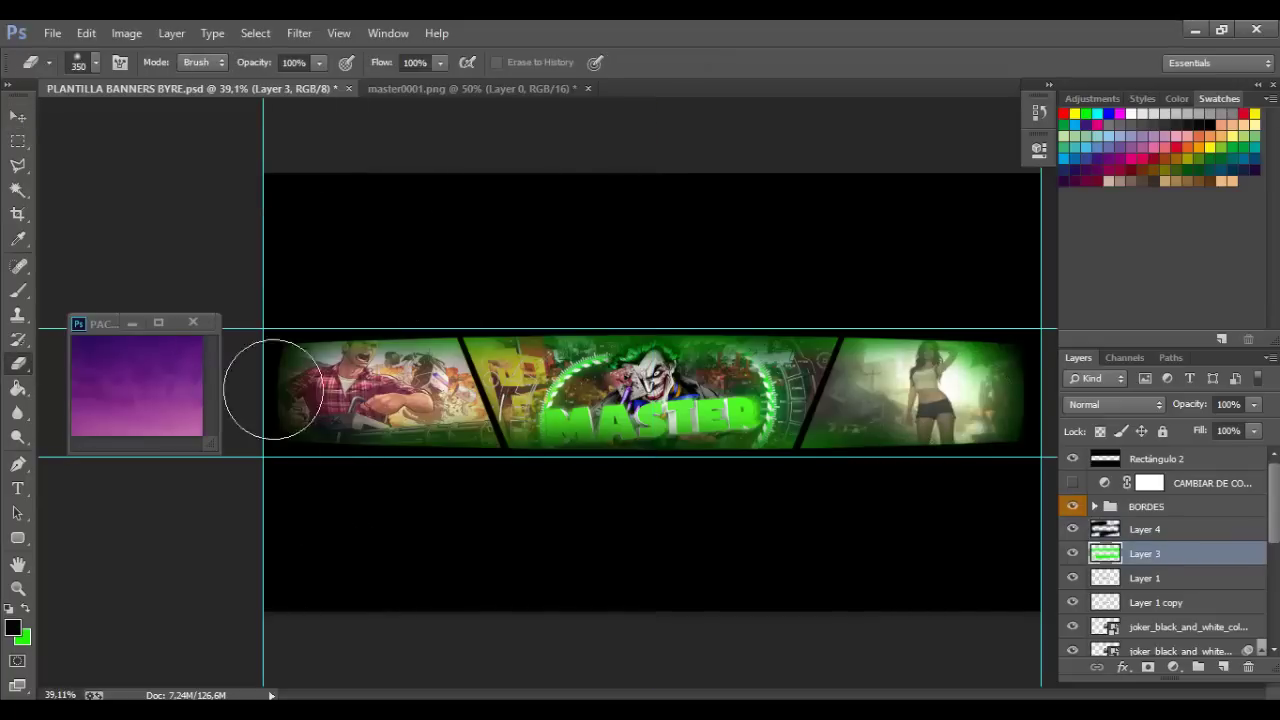
click(18, 116)
scroll(1165, 560, down, 5)
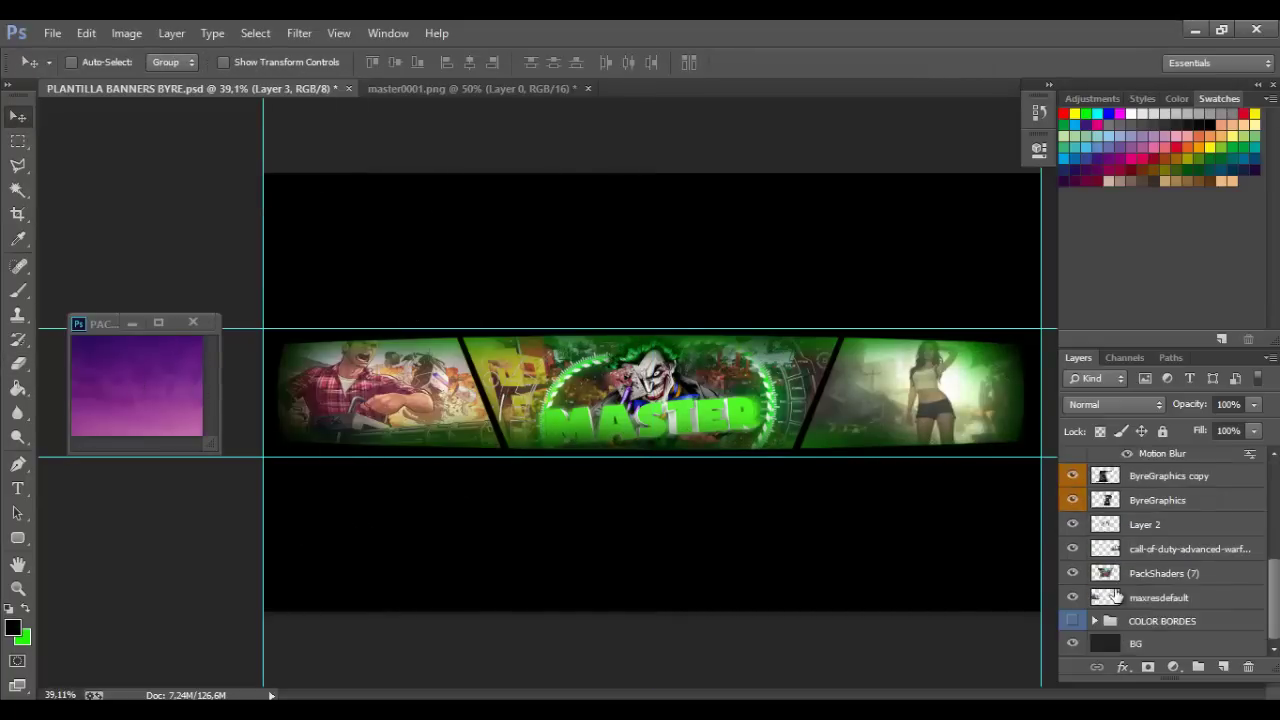
scroll(1165, 560, up, 2)
click(1150, 573)
key(ctrl+z)
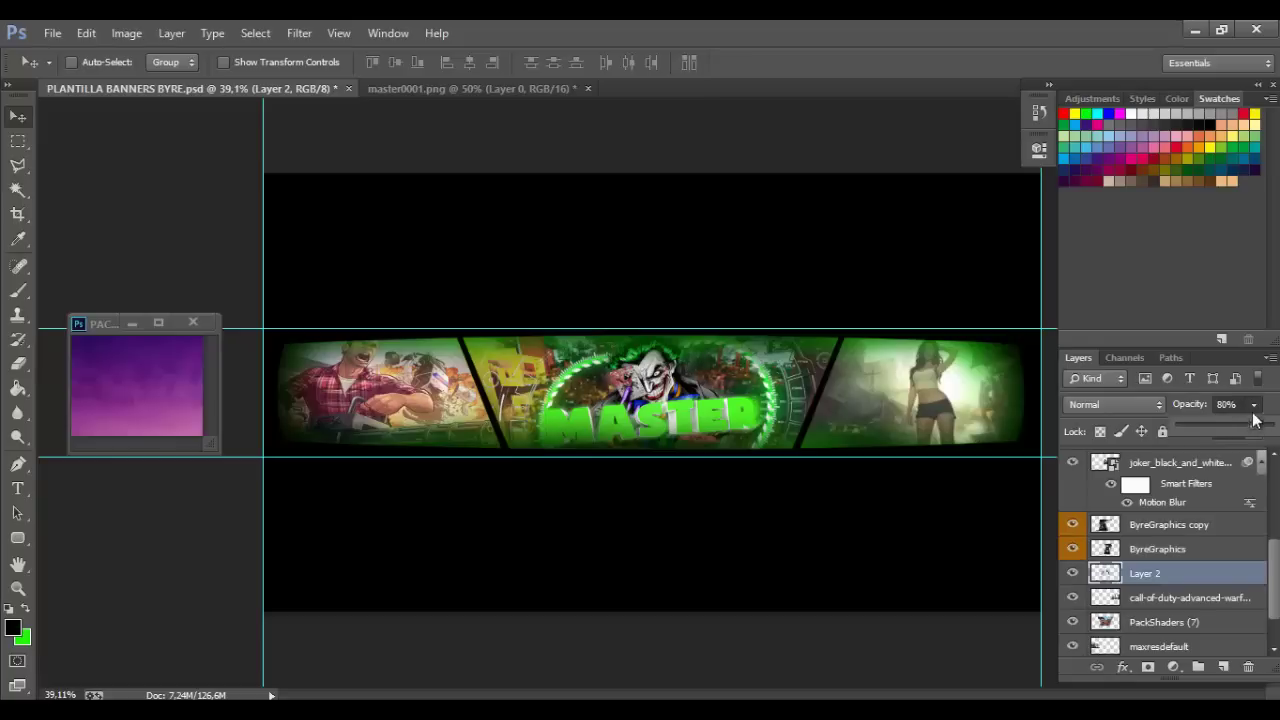
Fill the triangular selections on the new layer with green
key(ctrl+alt+z)
key(ctrl+alt+z)
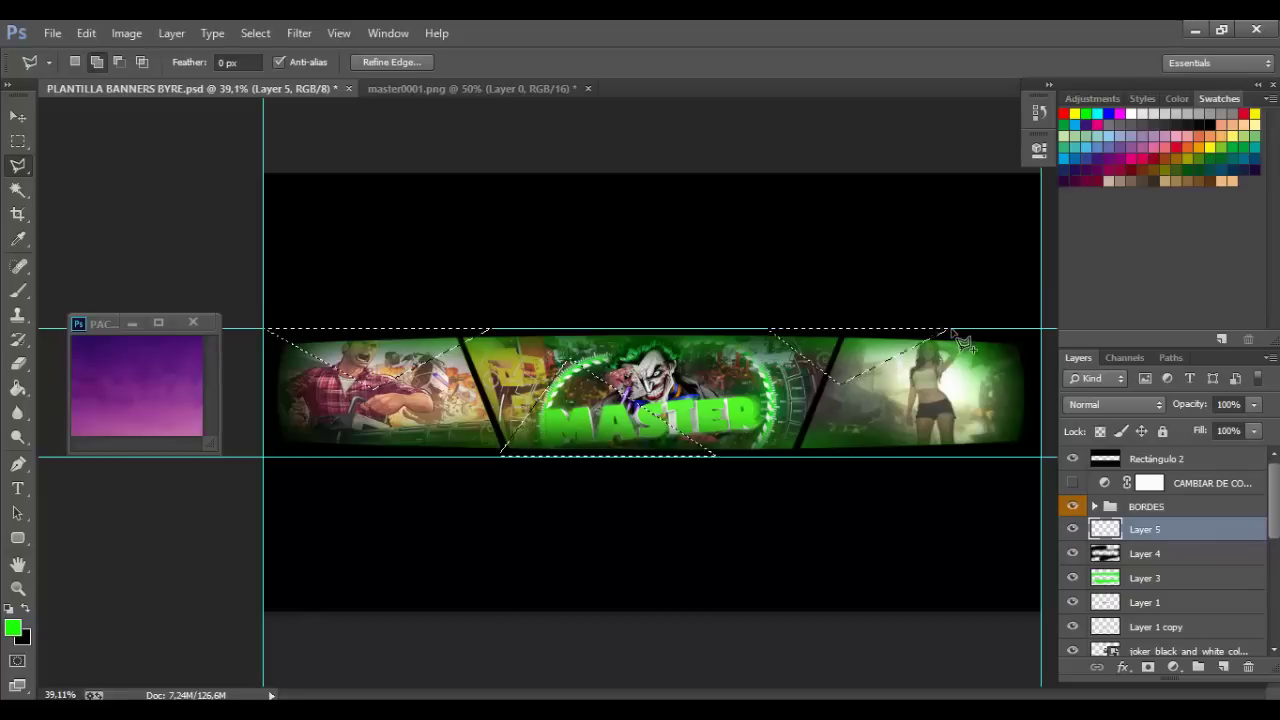
click(26, 295)
drag(330, 360, 1058, 330)
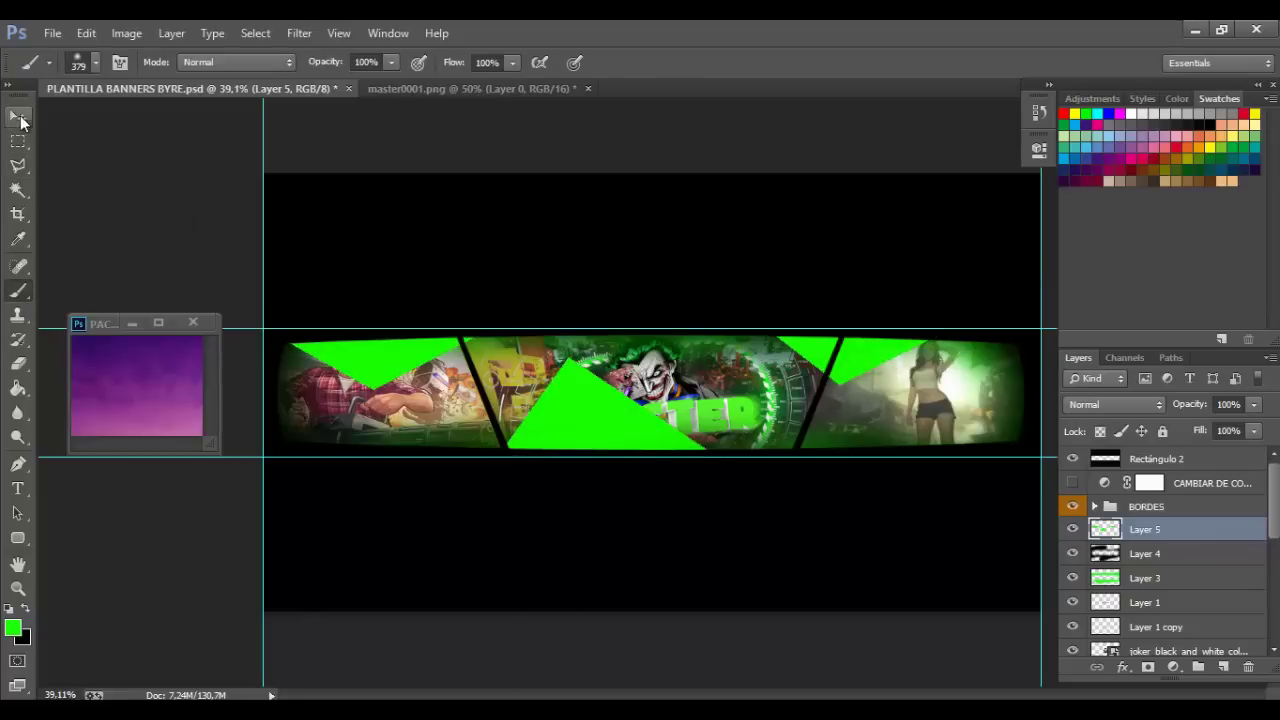
click(20, 118)
Give Layer 5 0% fill and a 75% drop shadow, and place it above Layer 1
double_click(1230, 529)
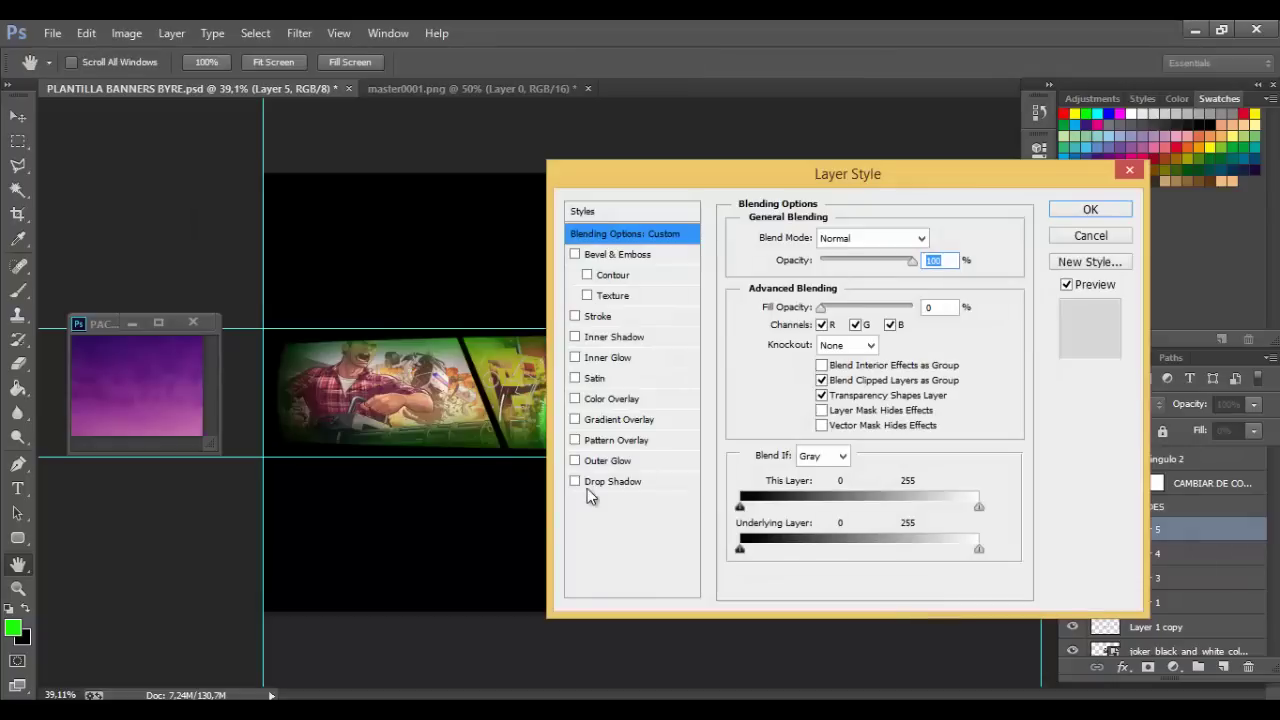
click(587, 481)
click(930, 318)
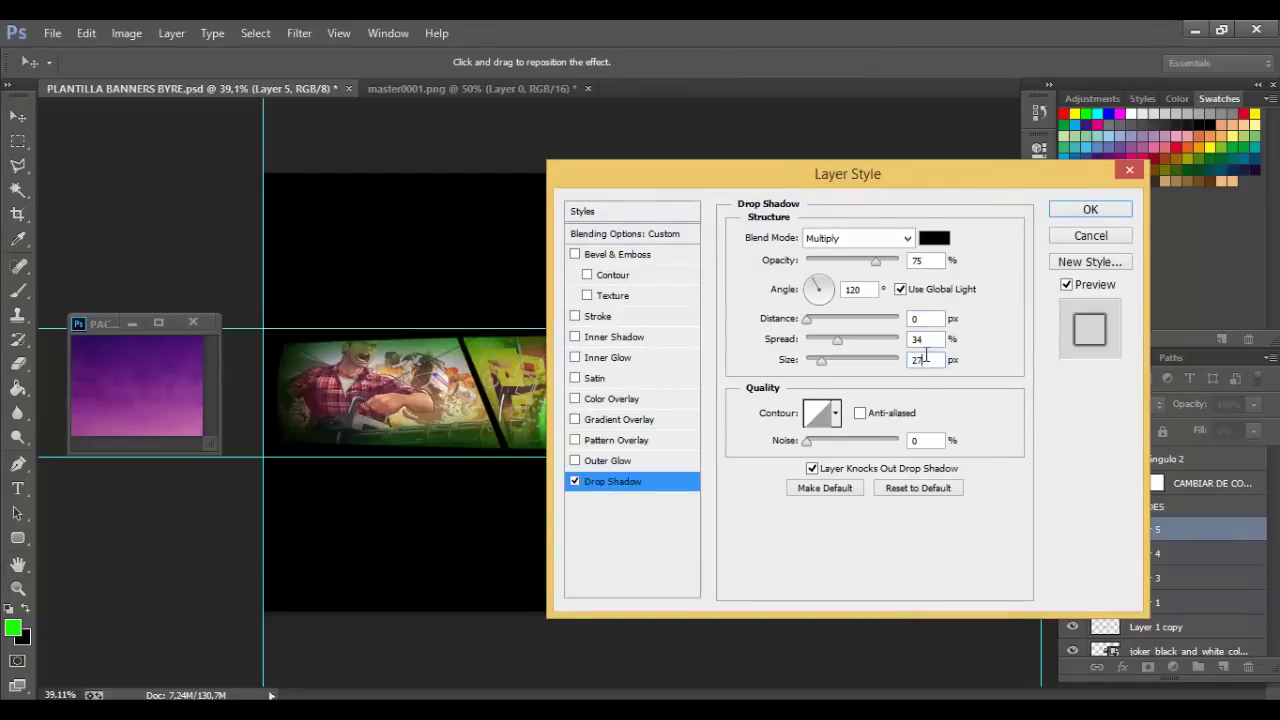
key(Return)
scroll(1160, 550, down, 3)
drag(1160, 560, 1168, 460)
scroll(1168, 577, up, 3)
Bring the Exposure, Vibrance, Brightness/Contrast and Curves adjustment layers over from the PAC document
click(142, 368)
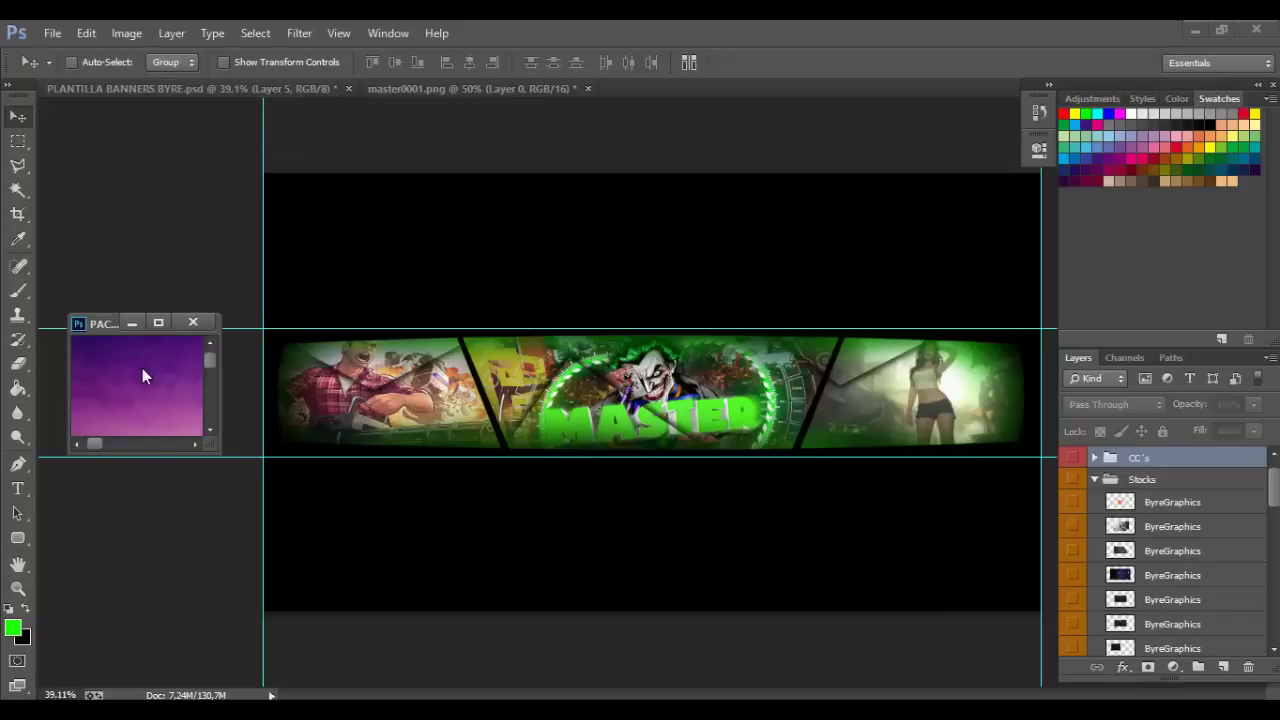
key(ctrl+Tab)
scroll(1160, 550, down, 2)
click(1190, 578)
shift+click(1229, 505)
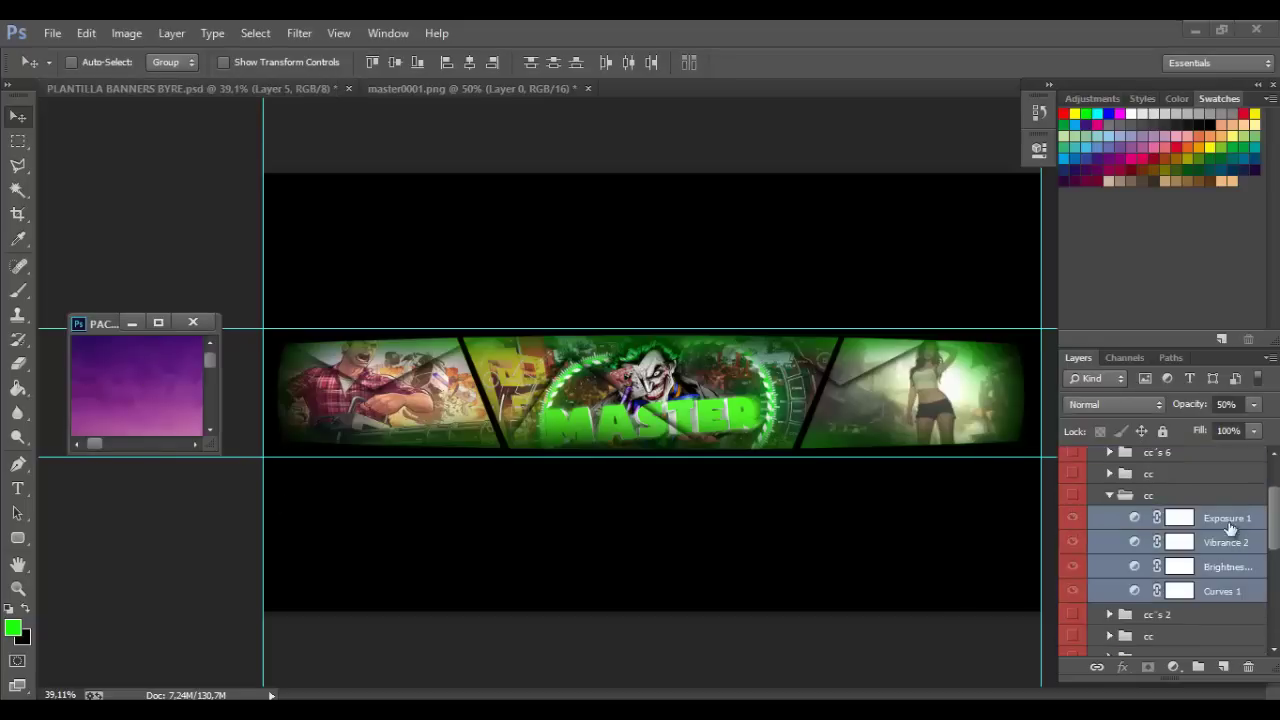
Place the firma fisno signature from The Frexx folder, scaled low on the left panel
click(52, 33)
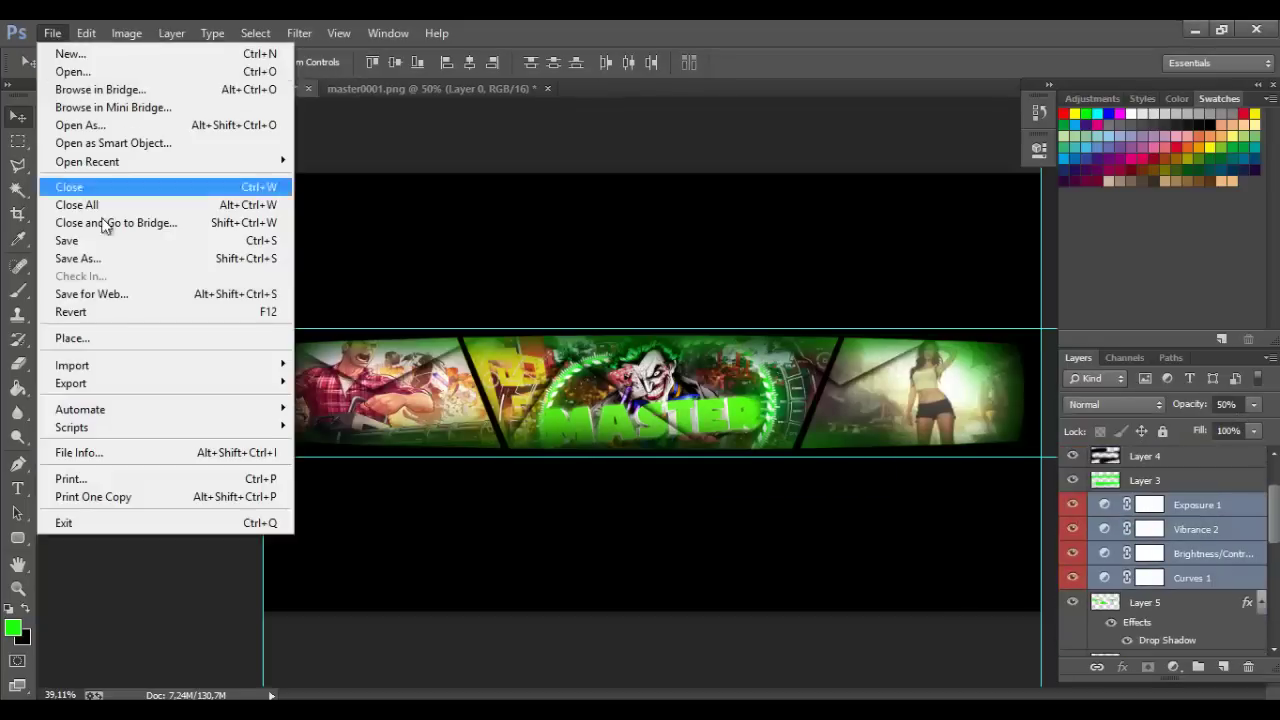
click(80, 337)
double_click(676, 319)
double_click(885, 240)
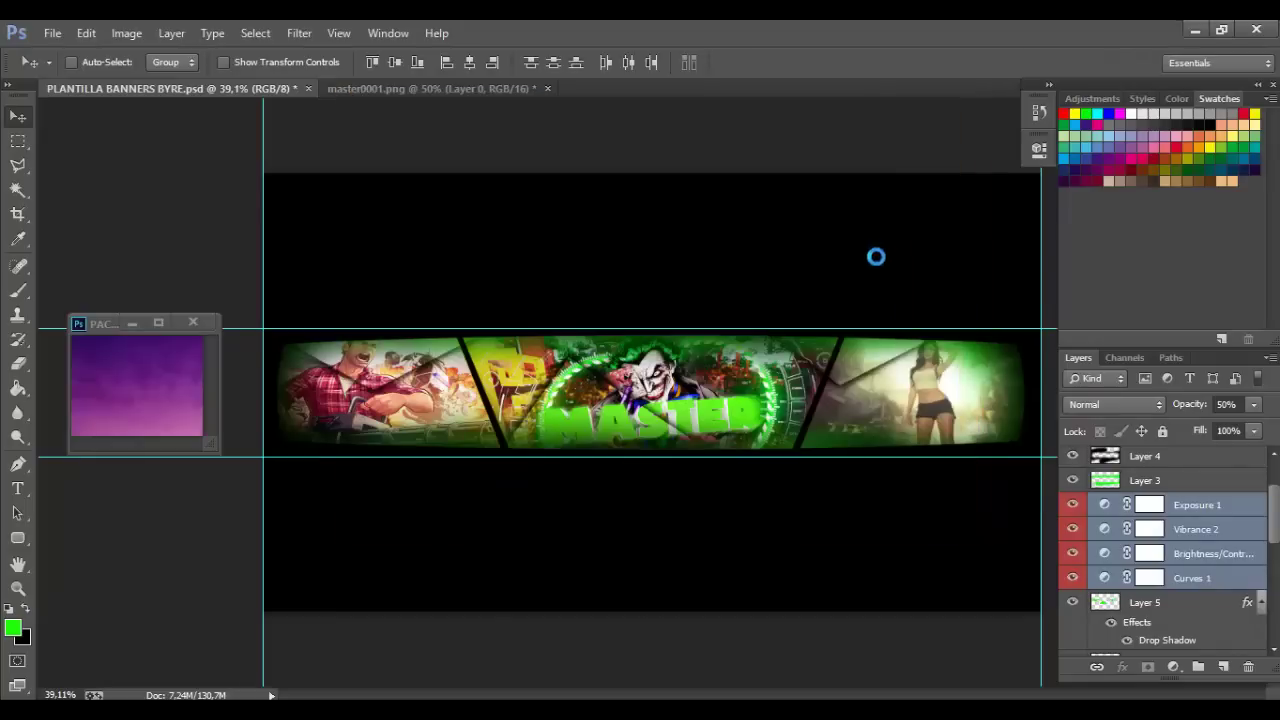
drag(448, 447, 413, 459)
drag(463, 409, 686, 306)
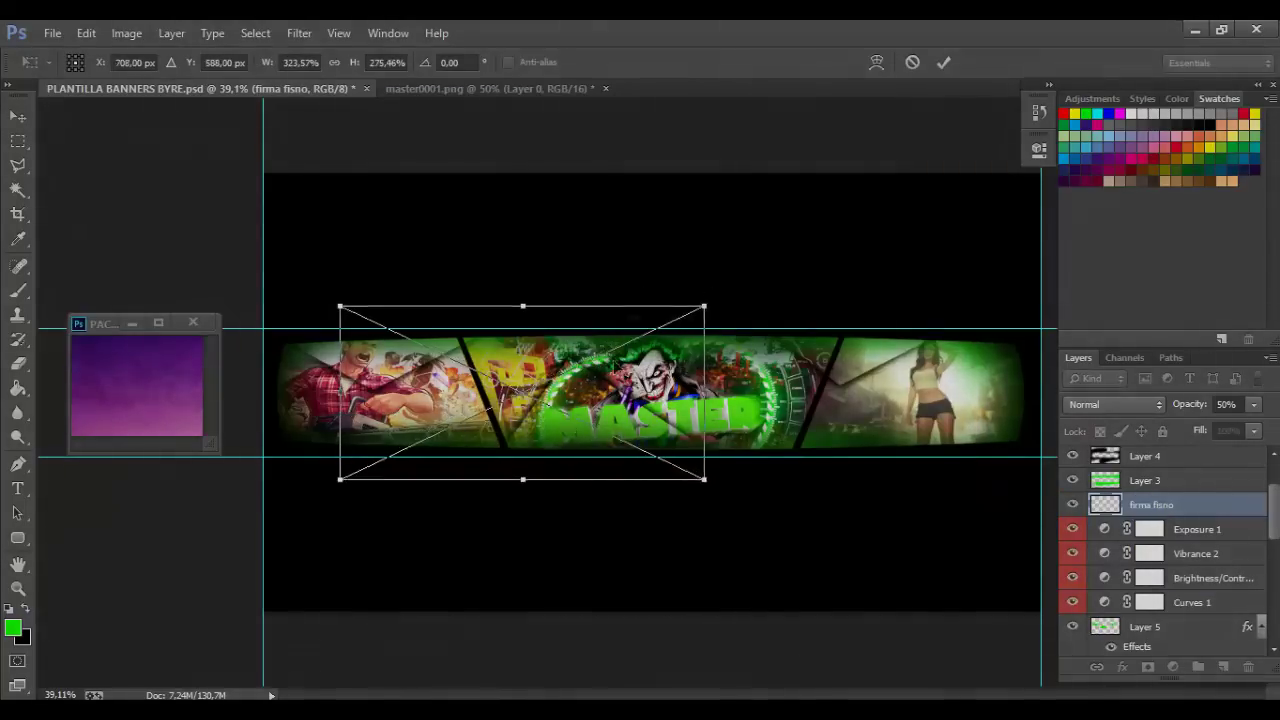
drag(511, 388, 408, 477)
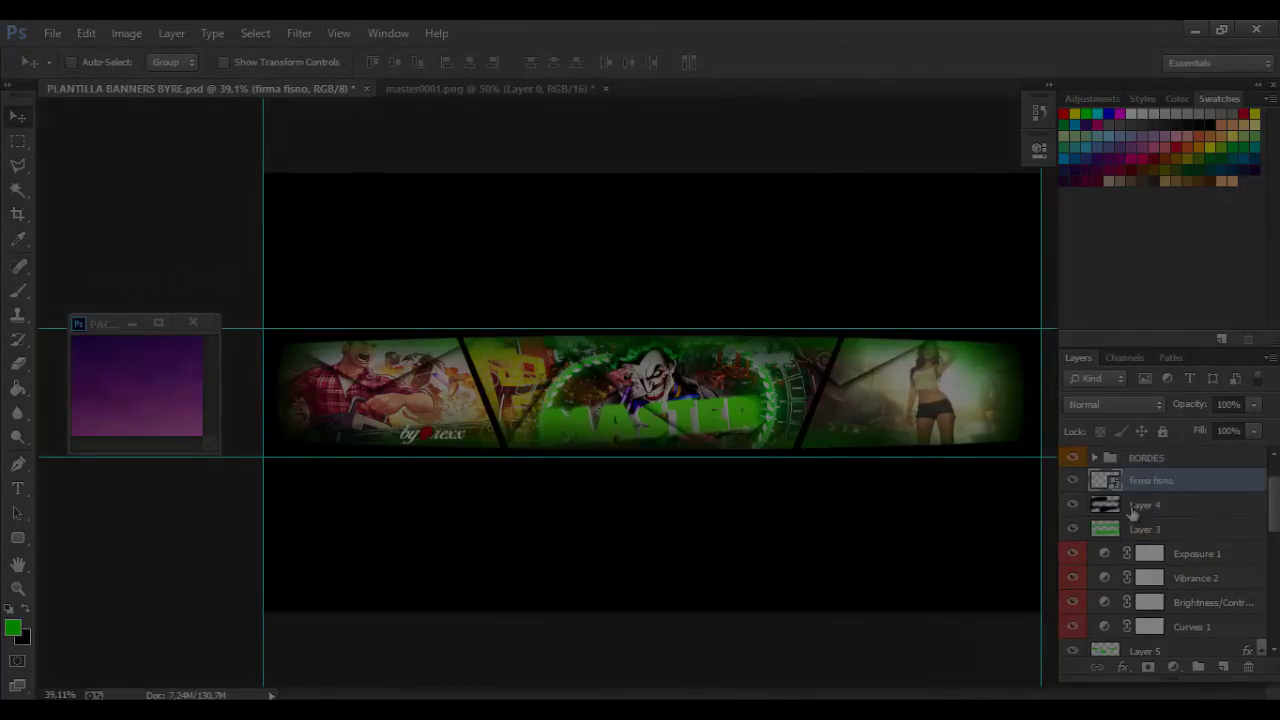
Drag Layer 4, Layer 3 and firma fisno below Curves 1 in the layer stack
drag(1155, 455, 1150, 640)
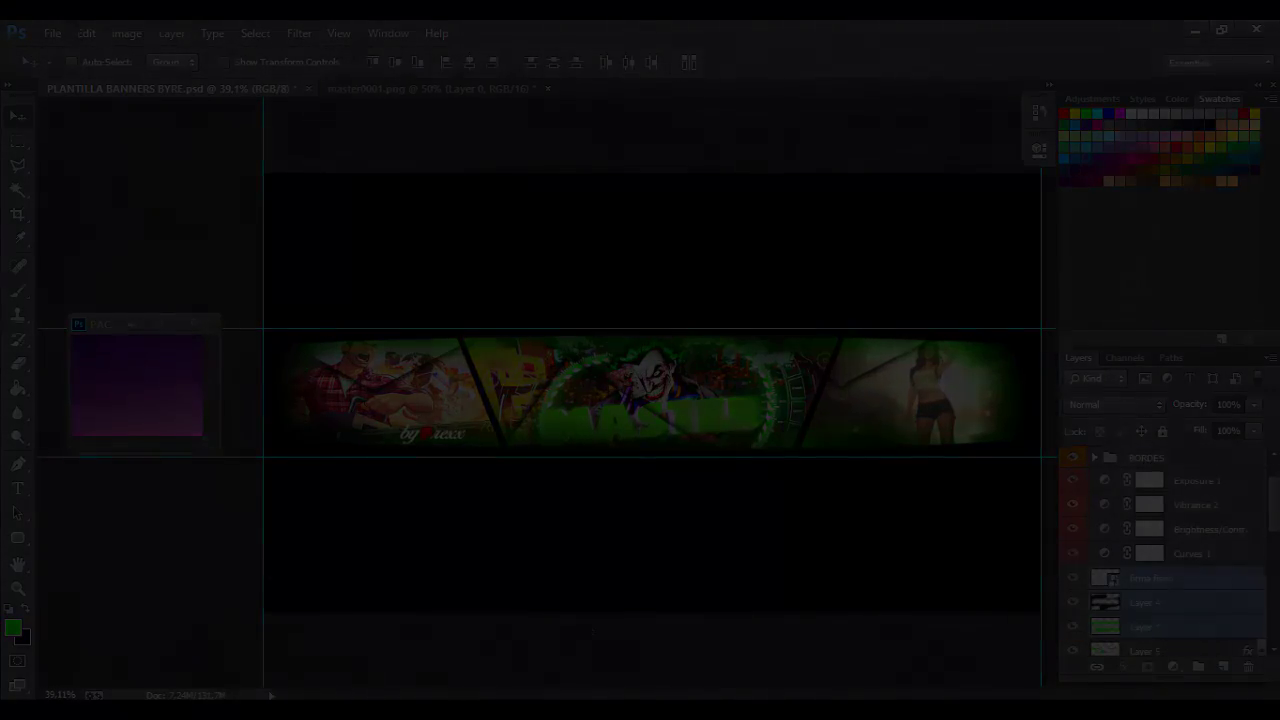